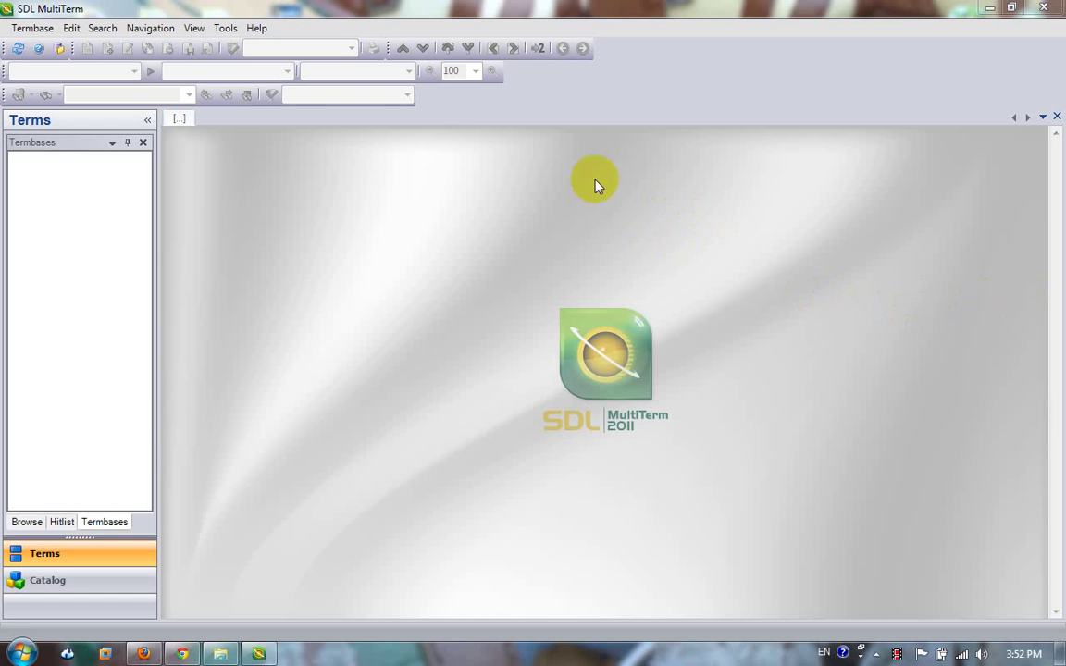
# Create a termbase file named New Termbase.sdltb using the predefined Bilingual glossary template.
pyautogui.click(33, 29)
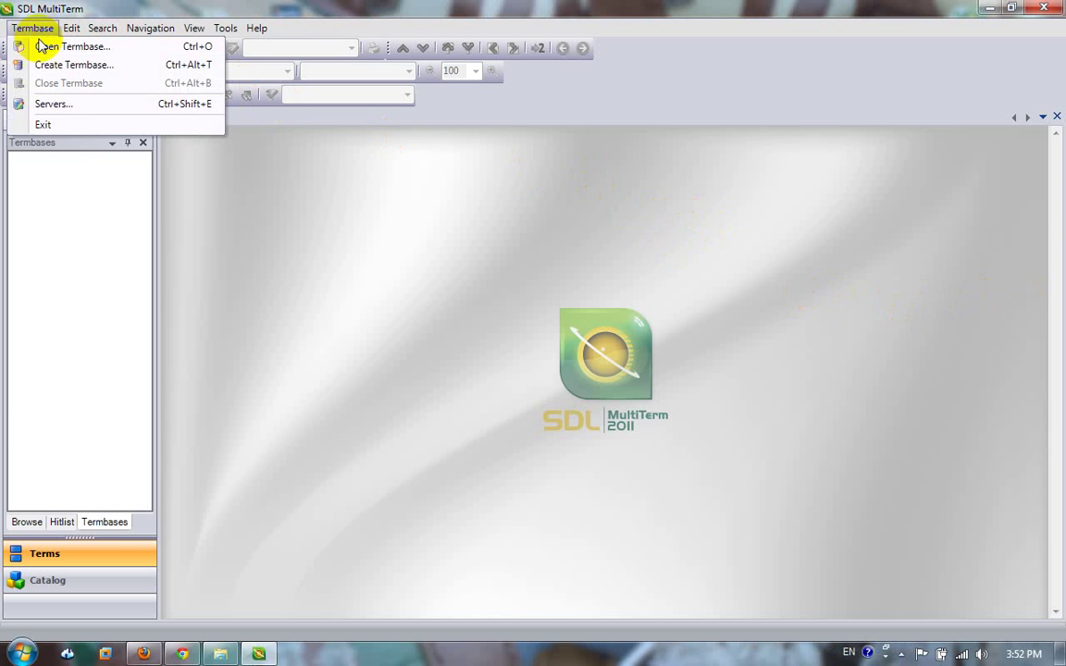
pyautogui.click(55, 67)
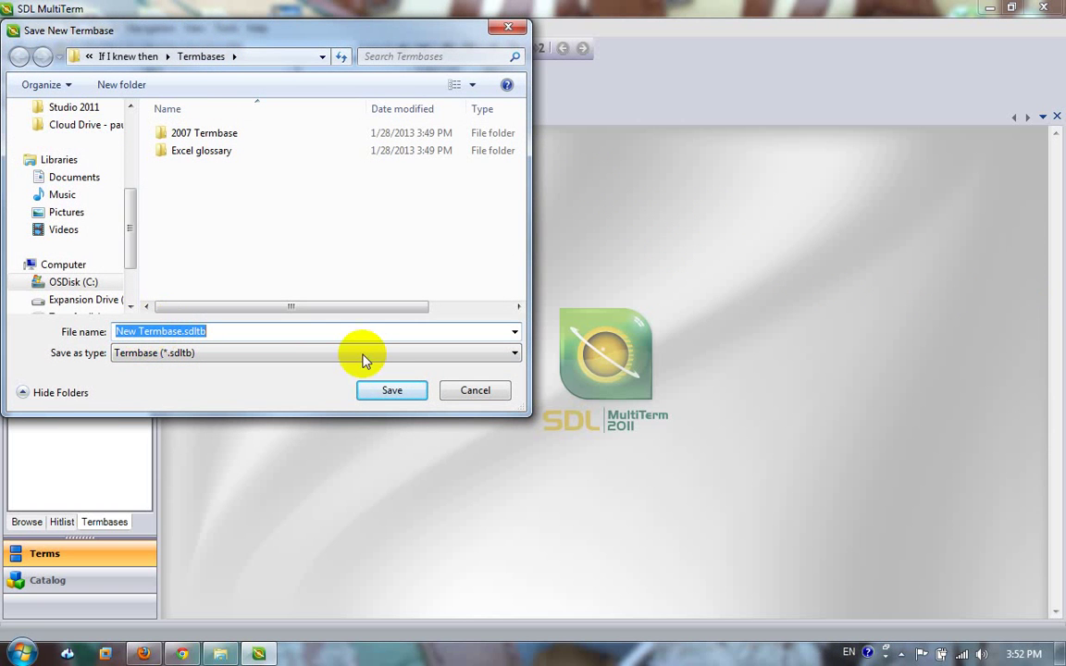
pyautogui.click(366, 391)
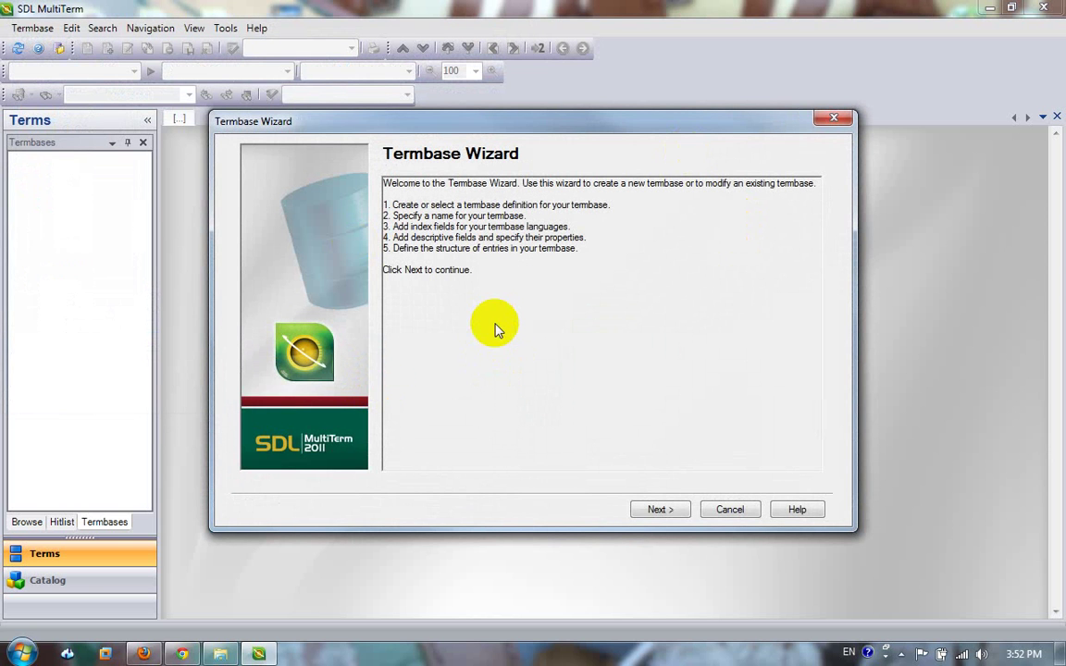
pyautogui.click(662, 510)
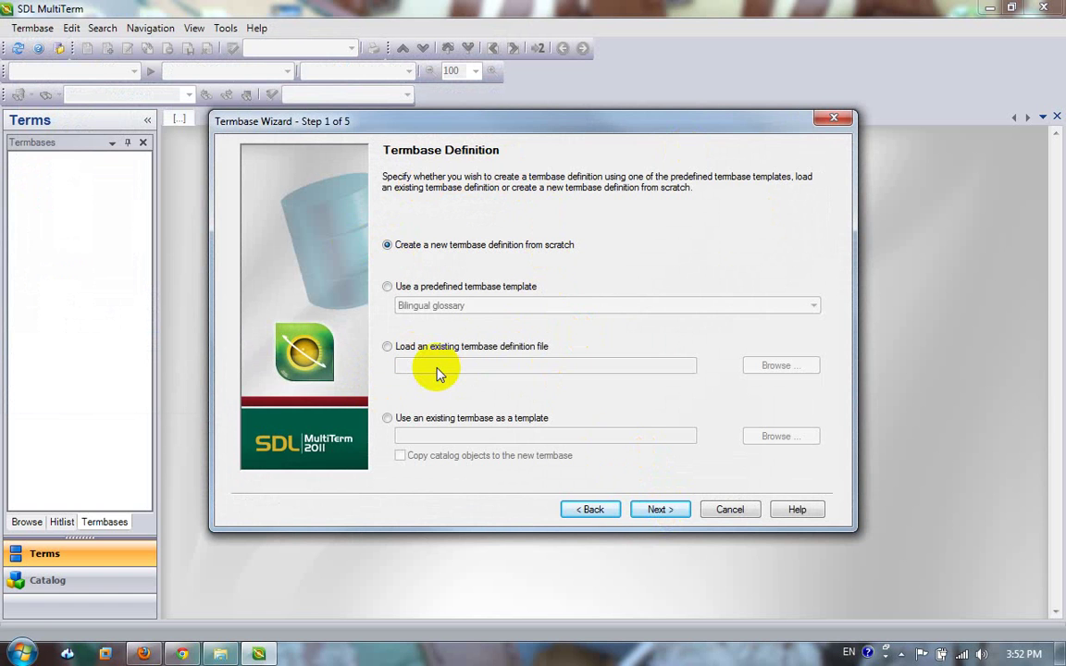
pyautogui.click(388, 286)
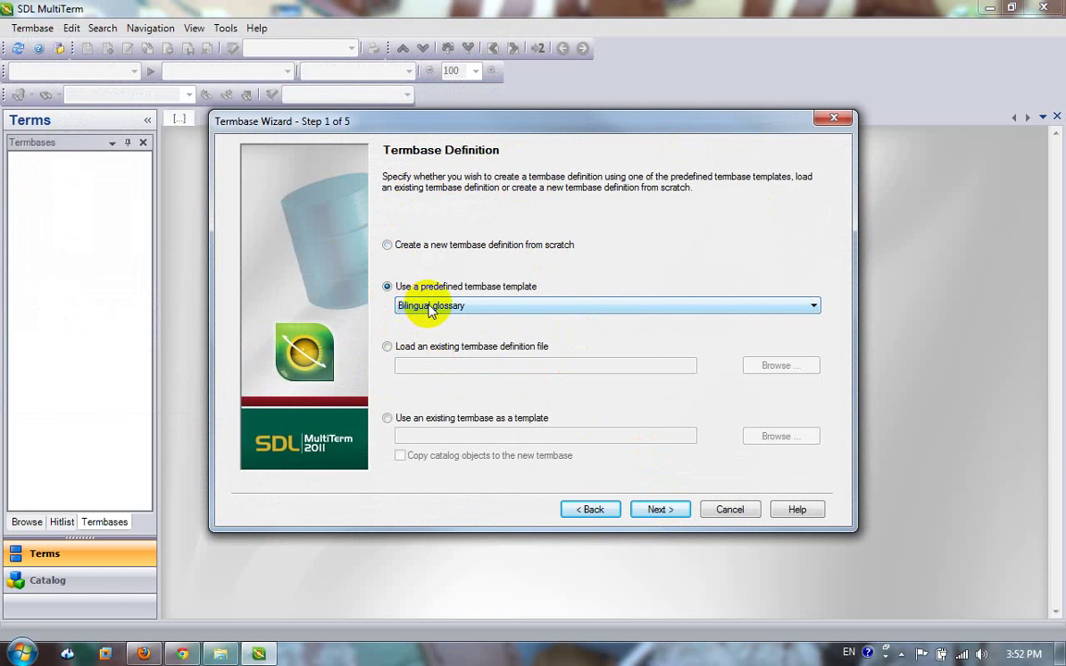
pyautogui.click(659, 510)
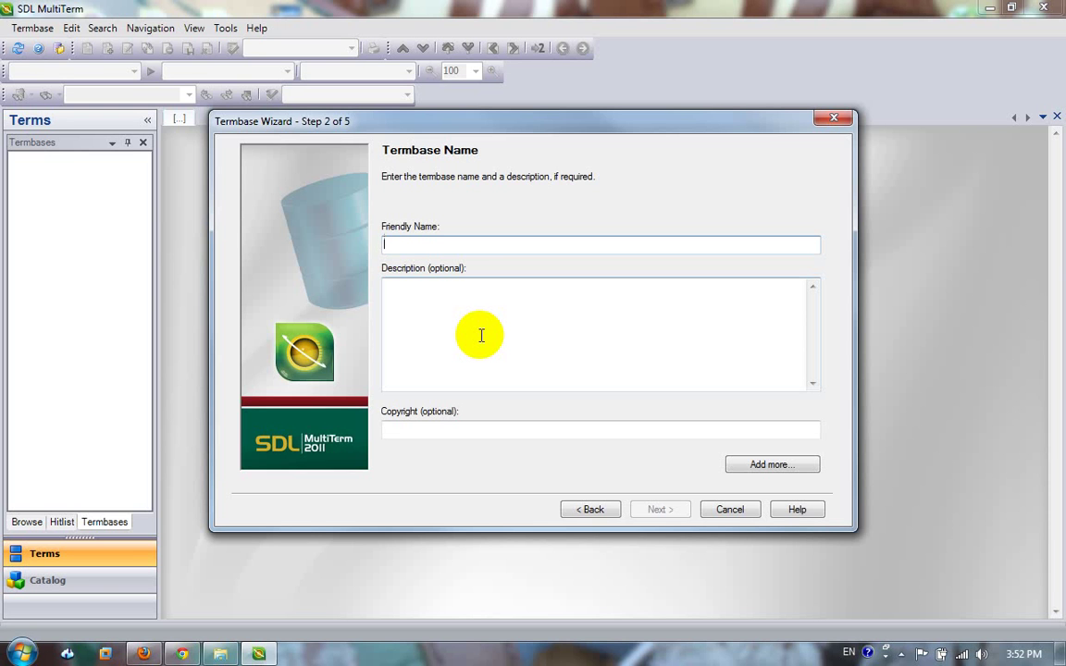
# Give the new termbase the friendly name "Friendly termbase" and continue to the index fields.
pyautogui.write('Fr')
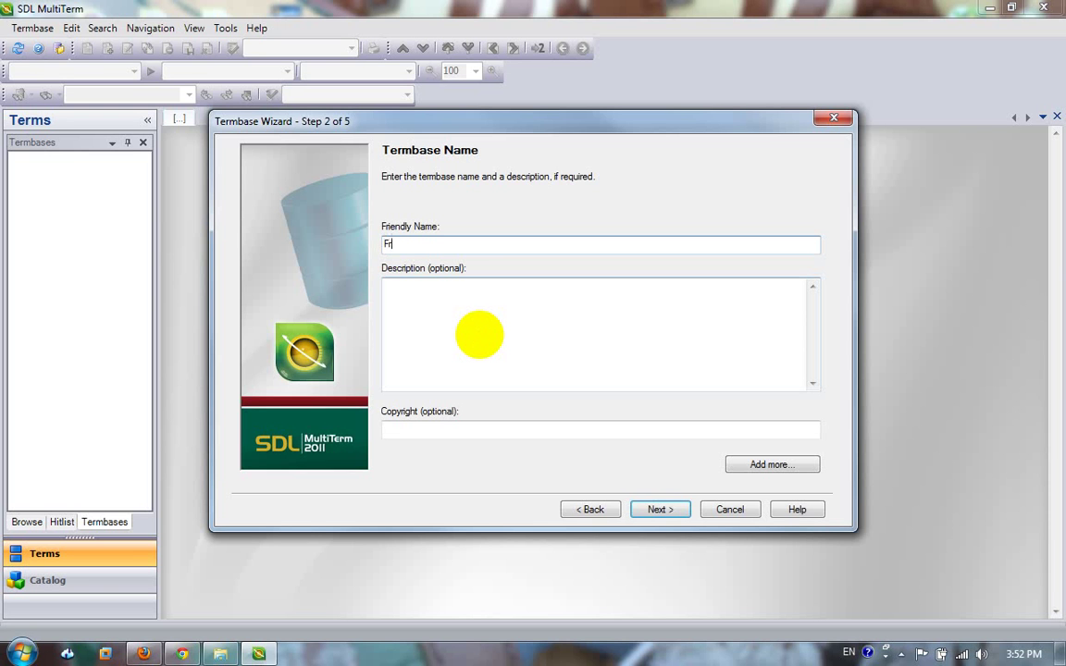
pyautogui.write('ienf;dly')
pyautogui.press('BackSpace')
pyautogui.press('BackSpace')
pyautogui.press('BackSpace')
pyautogui.write('dly termbase')
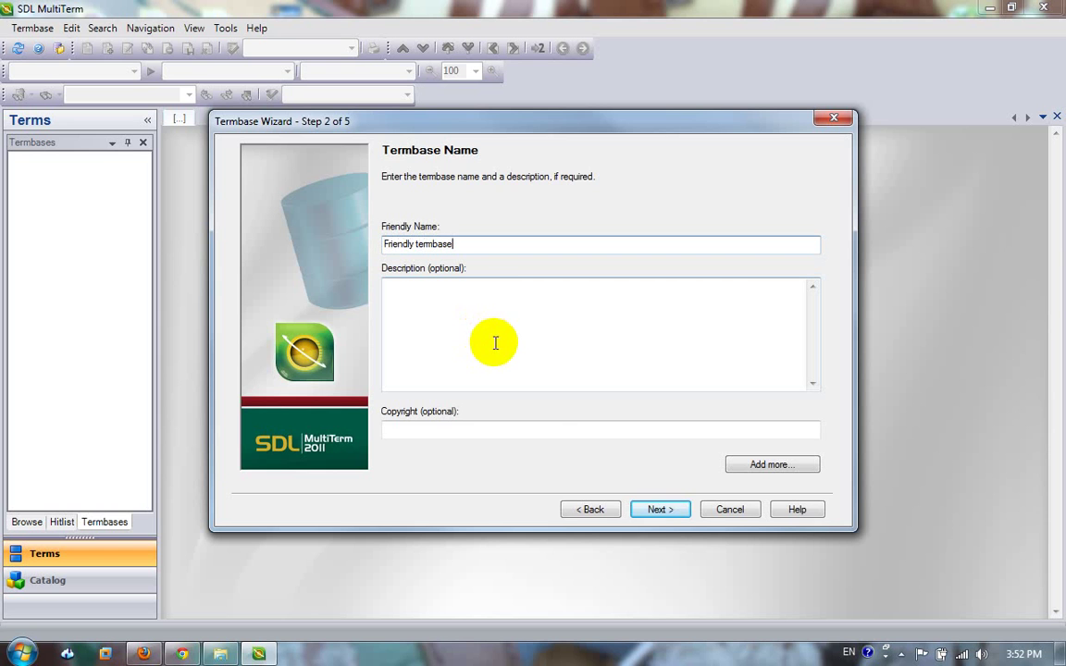
pyautogui.click(656, 510)
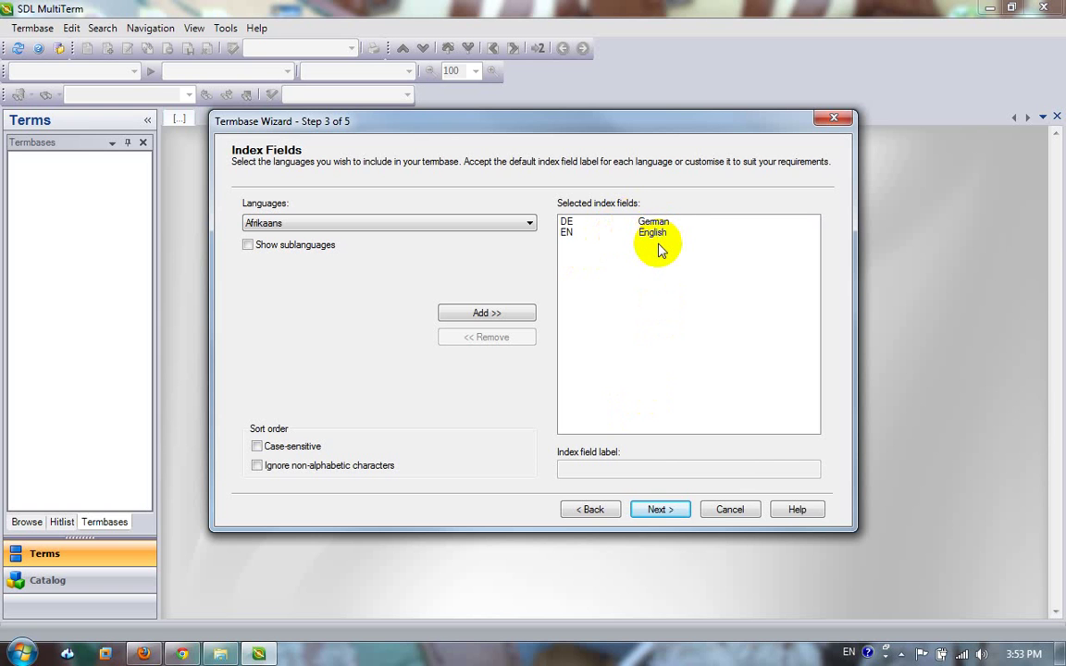
# Examine the available index field languages both with and without sublanguages.
pyautogui.click(530, 224)
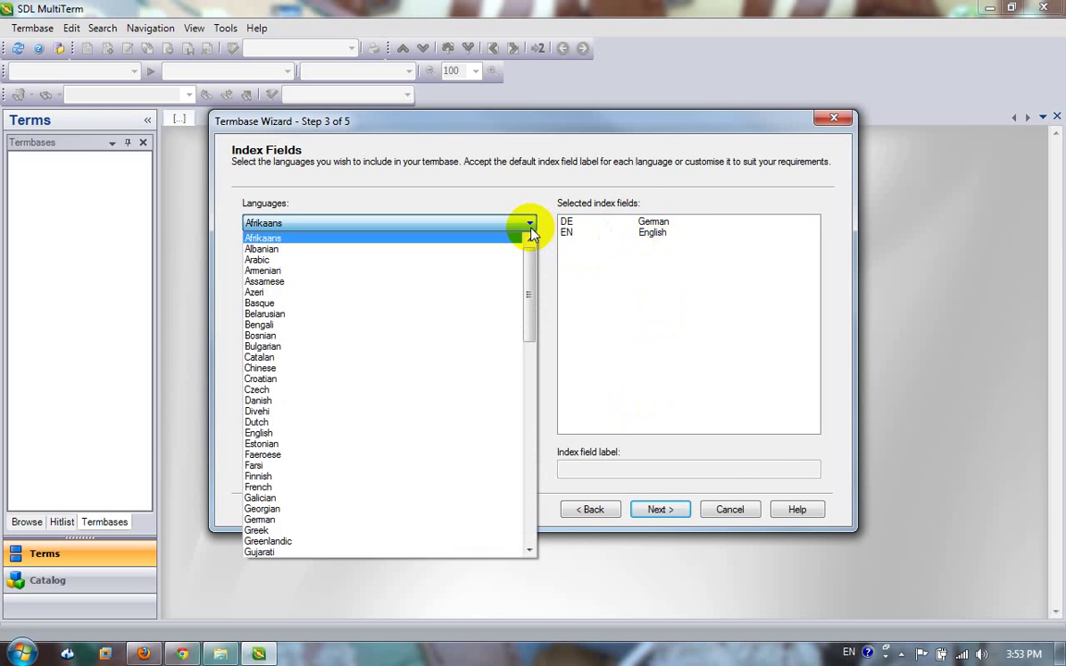
pyautogui.click(529, 224)
pyautogui.click(247, 244)
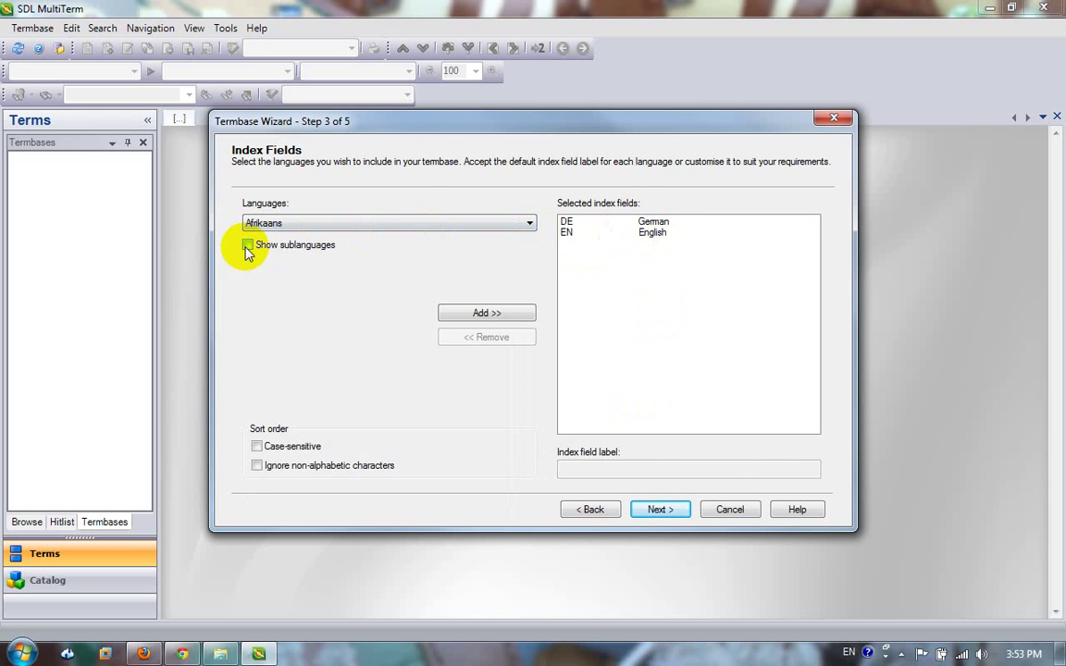
pyautogui.click(484, 222)
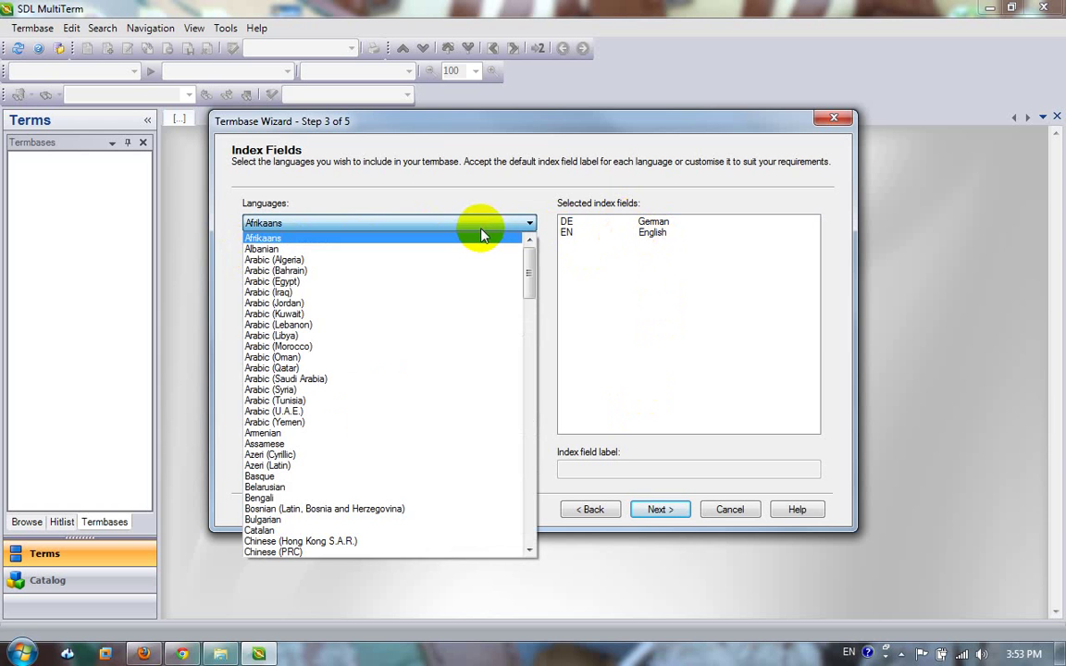
pyautogui.click(418, 222)
pyautogui.click(247, 244)
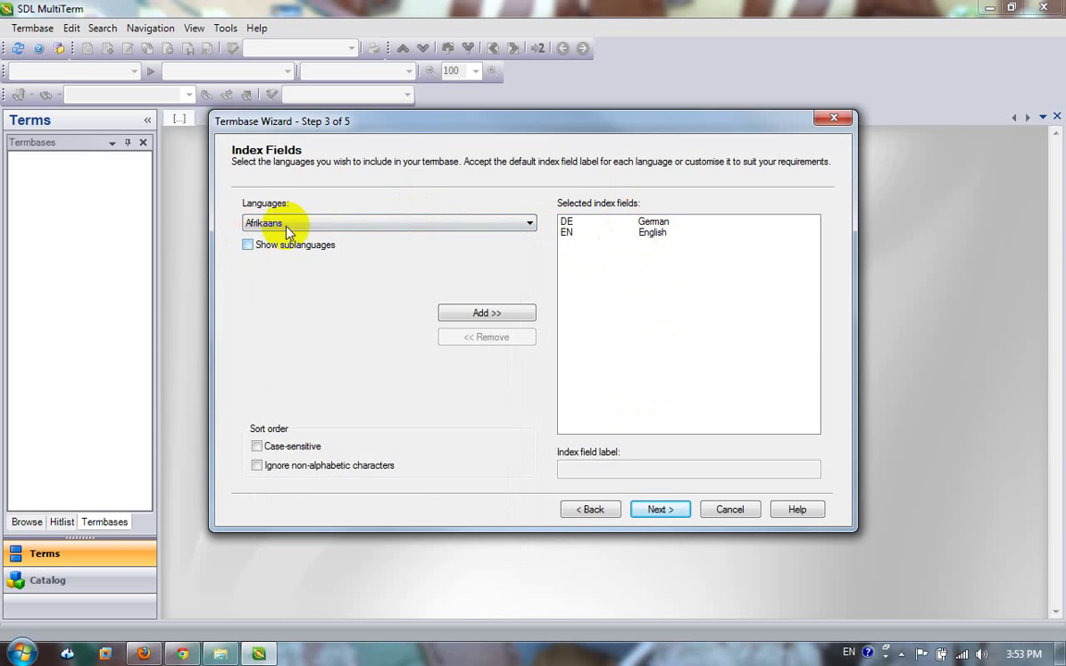
pyautogui.click(289, 223)
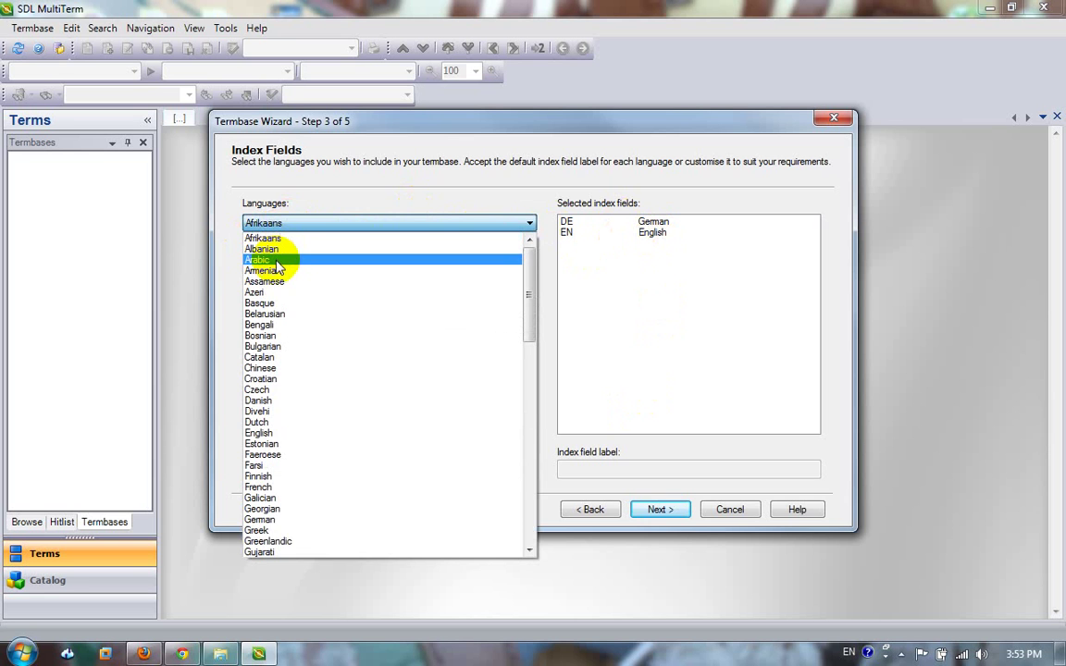
pyautogui.click(362, 200)
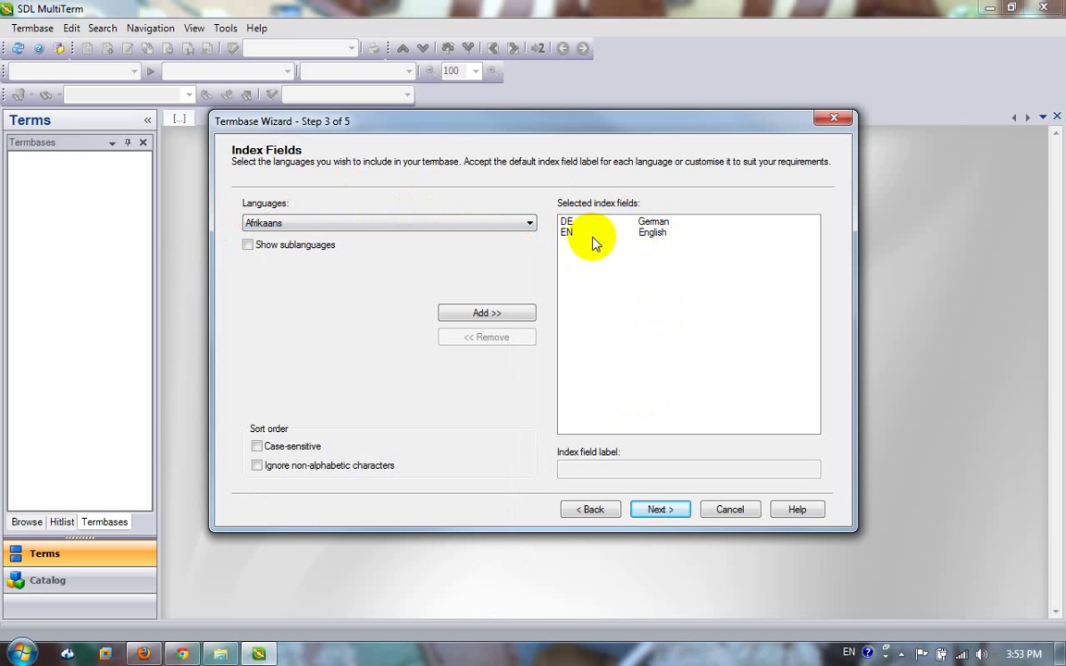
# Accept the German and English index fields and the template's descriptive fields and entry structure, and finish creating the termbase.
pyautogui.click(659, 509)
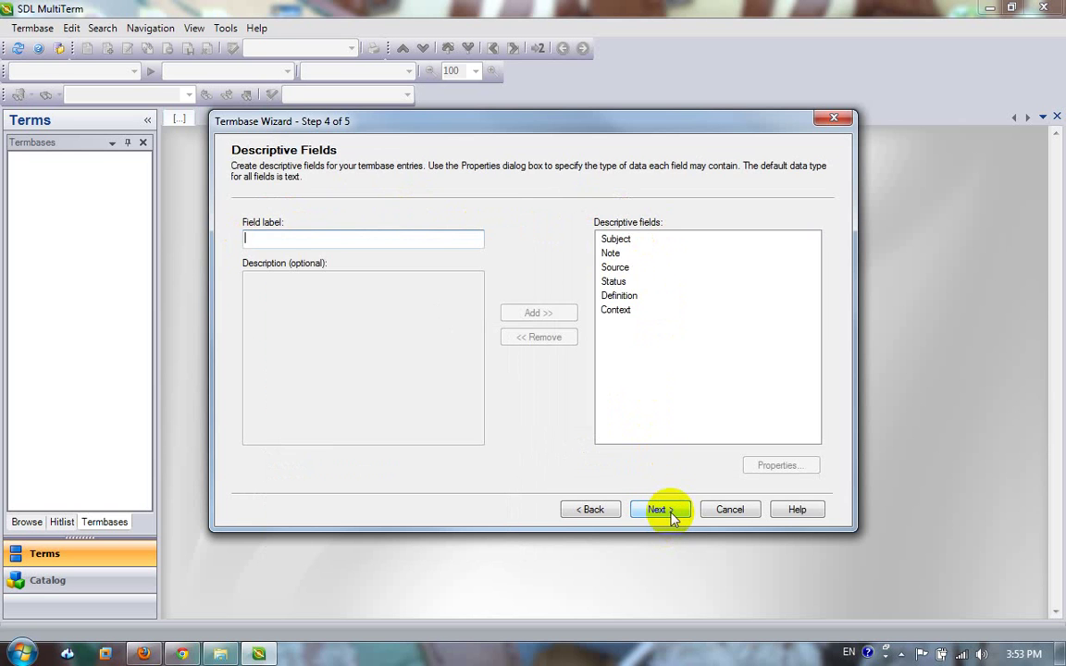
pyautogui.click(659, 510)
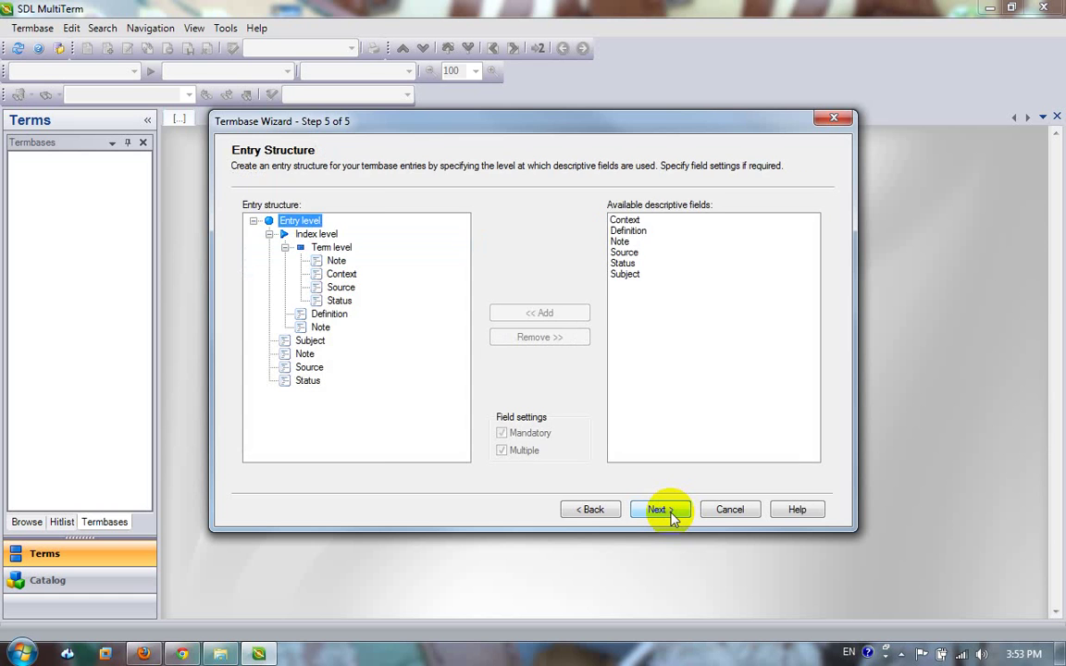
pyautogui.click(659, 510)
pyautogui.click(659, 510)
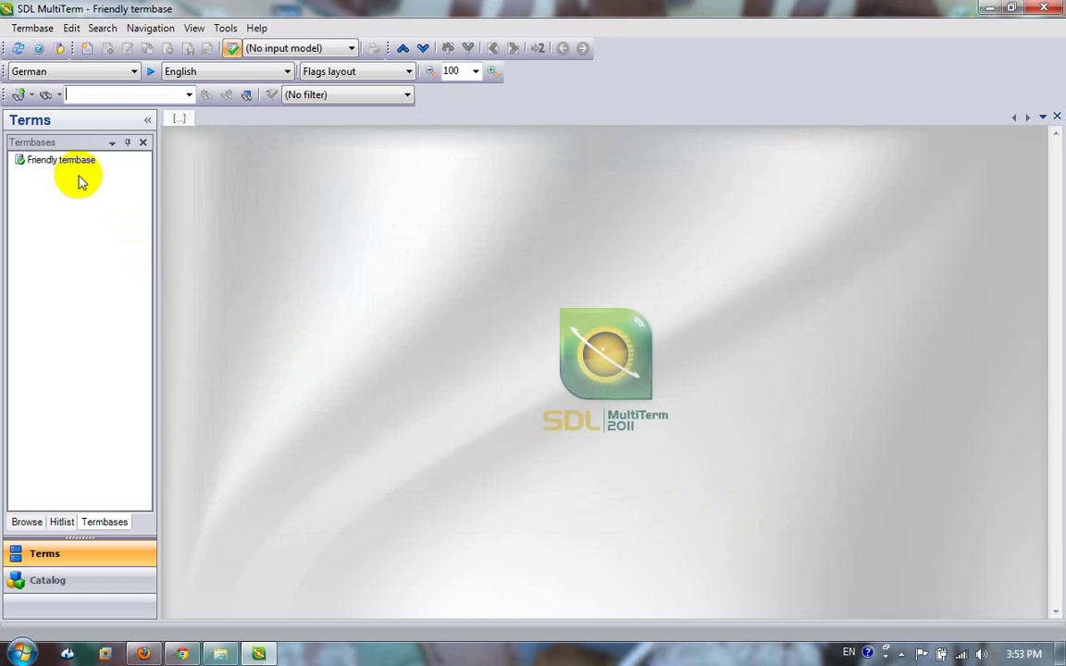
# Check the new termbase's term list and its files in the Termbases folder.
pyautogui.click(22, 520)
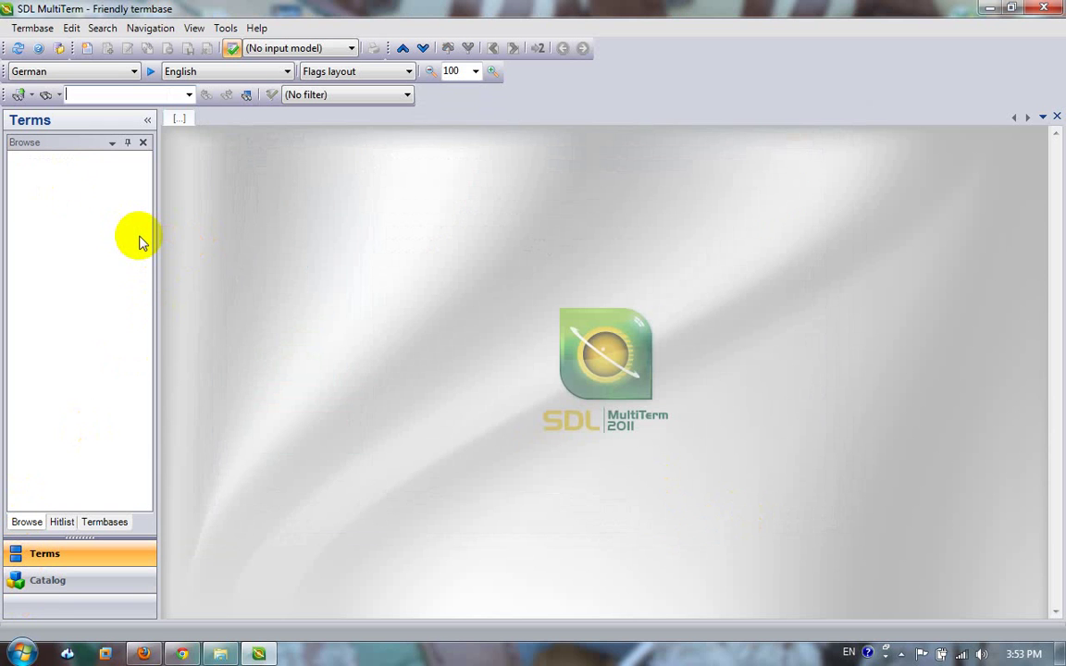
pyautogui.click(220, 654)
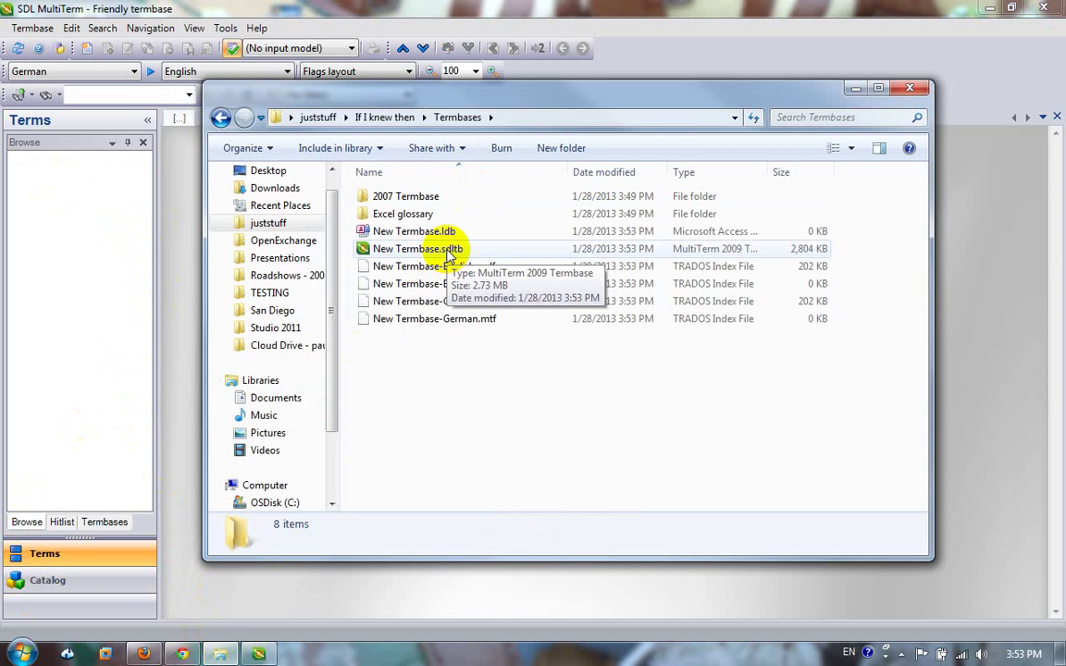
pyautogui.click(637, 12)
# Close the Friendly termbase.
pyautogui.click(31, 30)
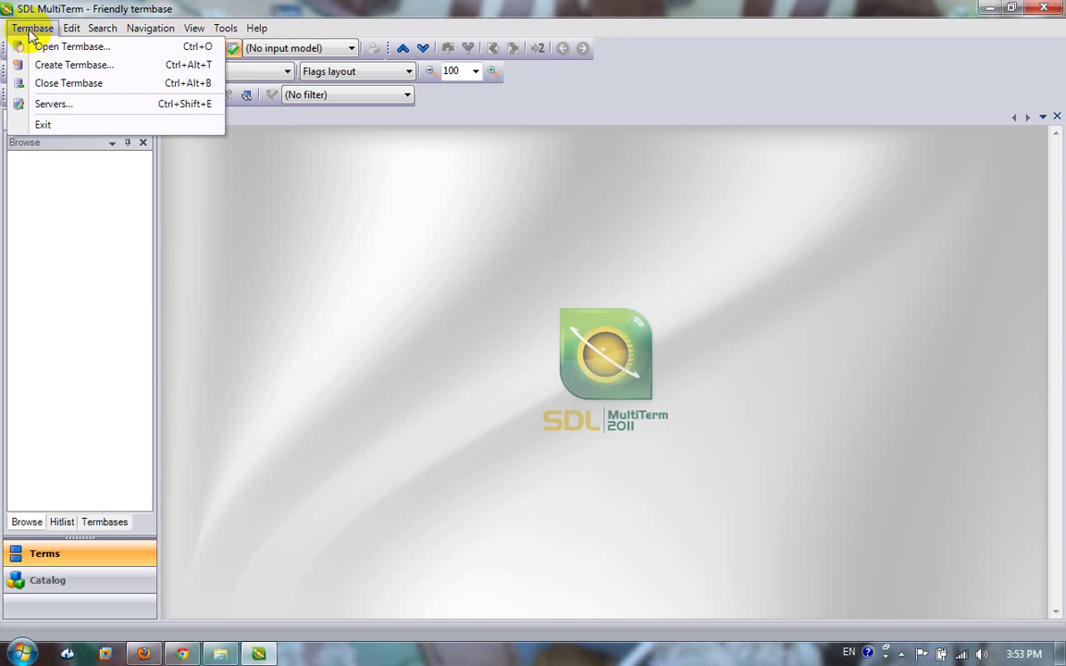
pyautogui.click(68, 82)
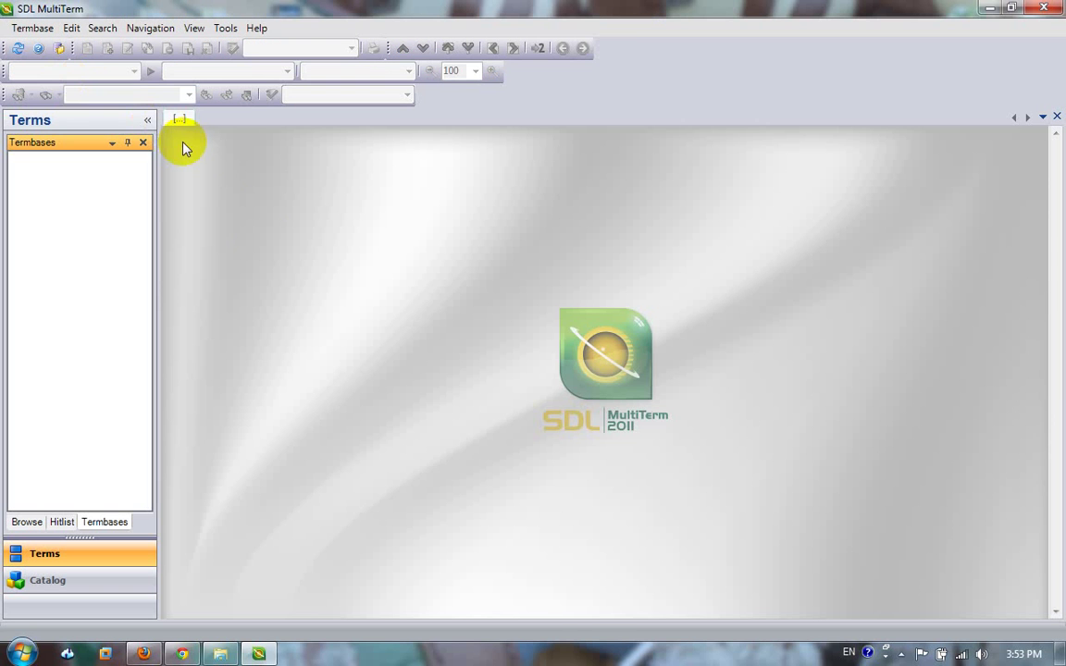
pyautogui.click(264, 243)
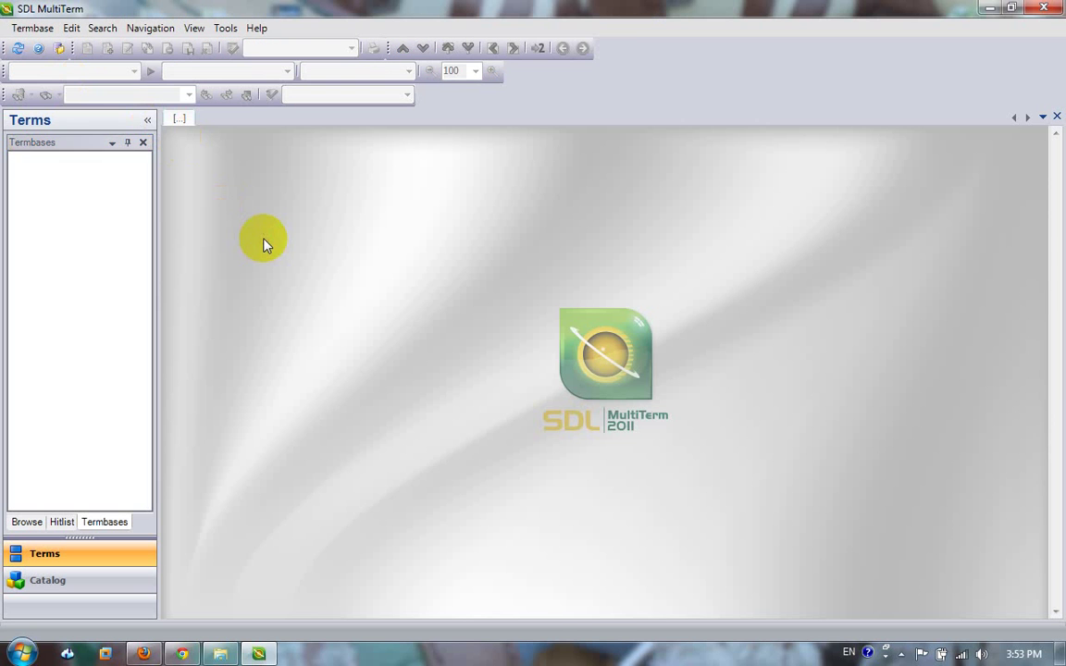
# Review the English and Welsh terms in MyGlossary.xlsx from the Excel glossary folder, and close the workbook.
pyautogui.click(220, 654)
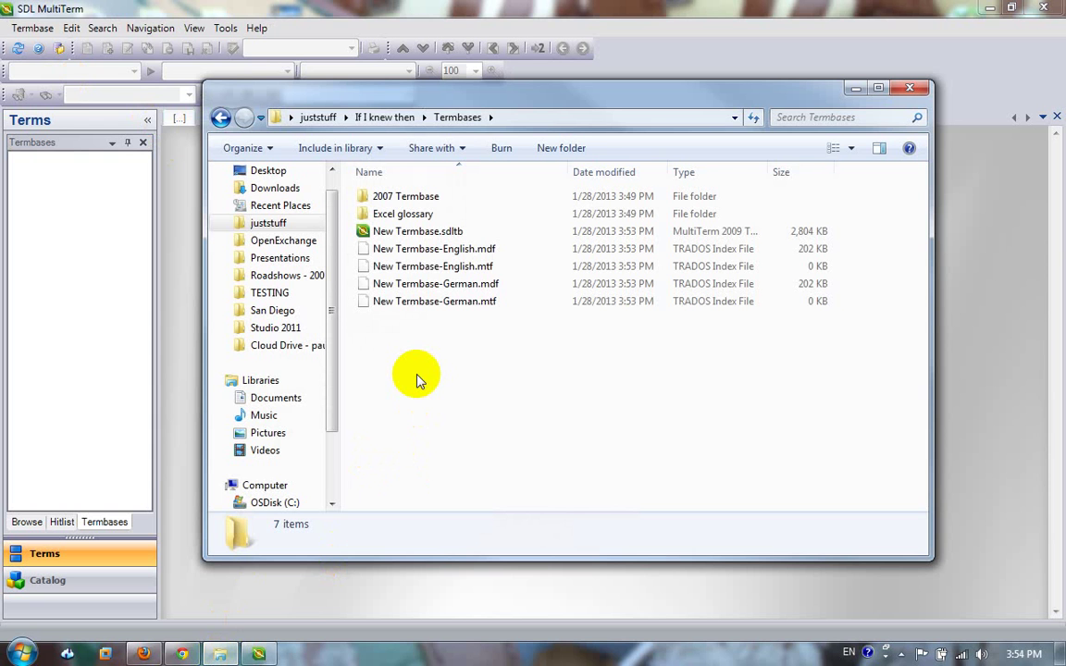
pyautogui.doubleClick(421, 214)
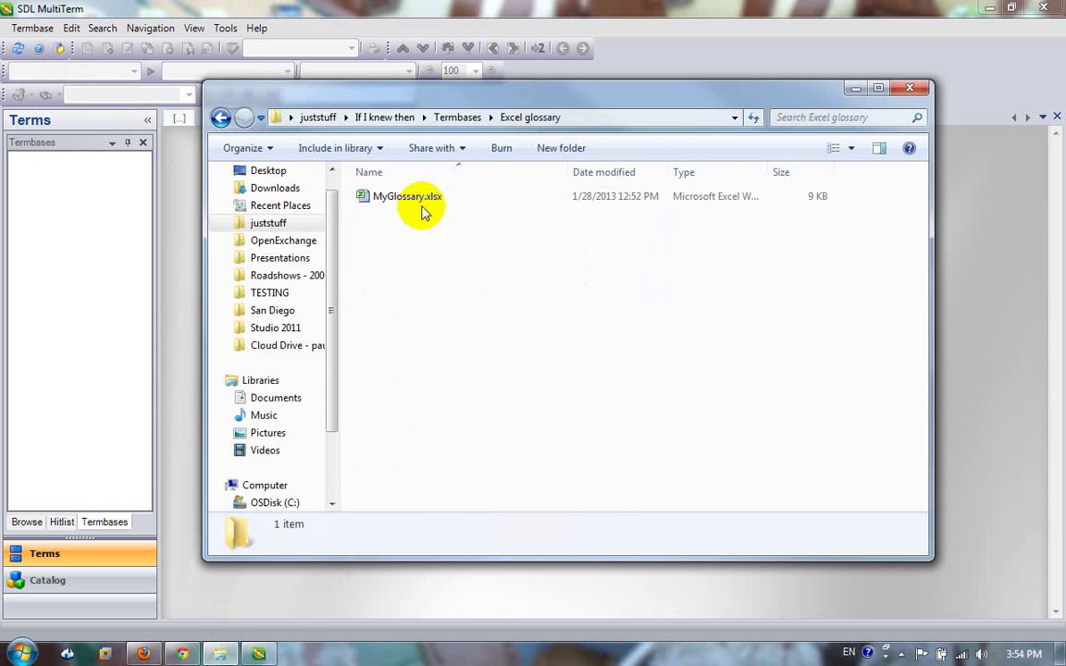
pyautogui.doubleClick(422, 206)
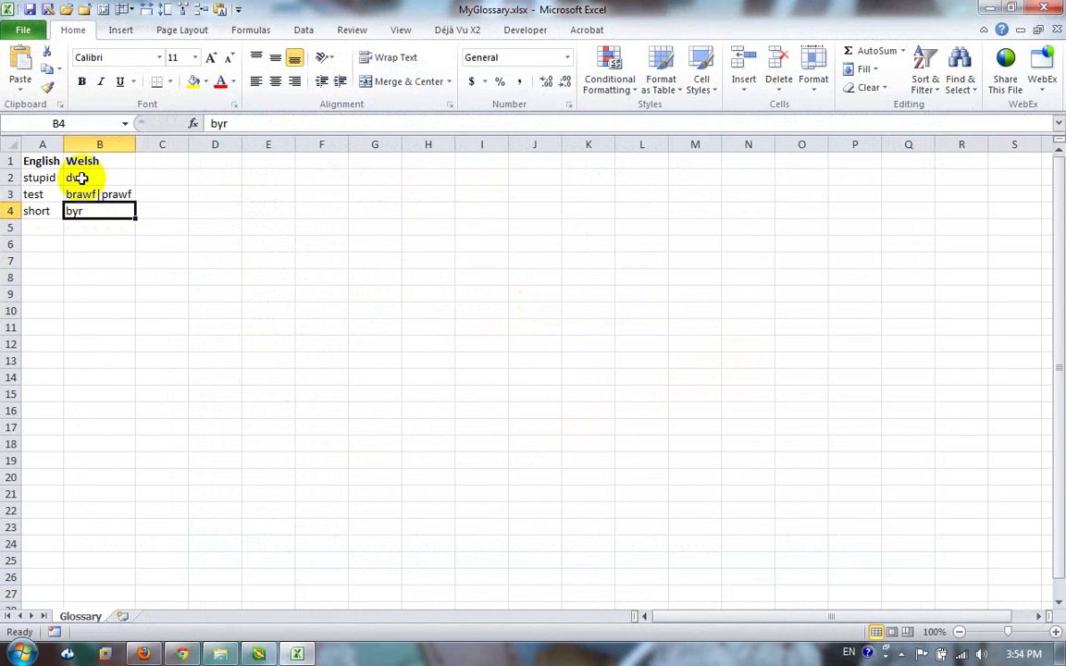
pyautogui.click(1041, 10)
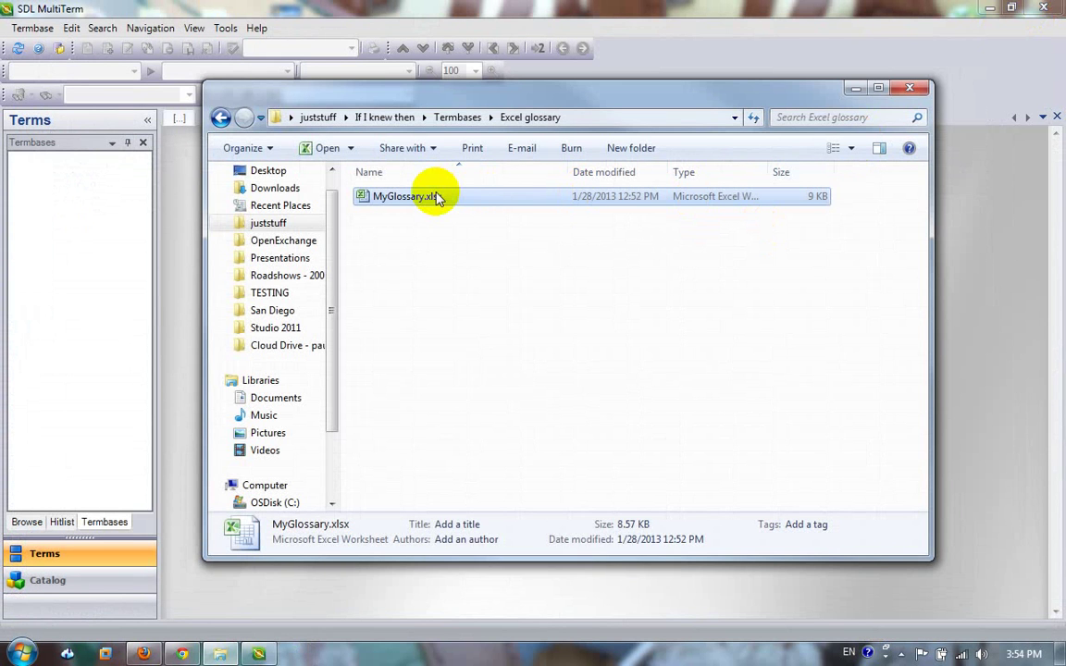
# Convert MyGlossary.xlsx into a MultiTerm termbase by sending it to Glossary Converter.
pyautogui.rightClick(436, 197)
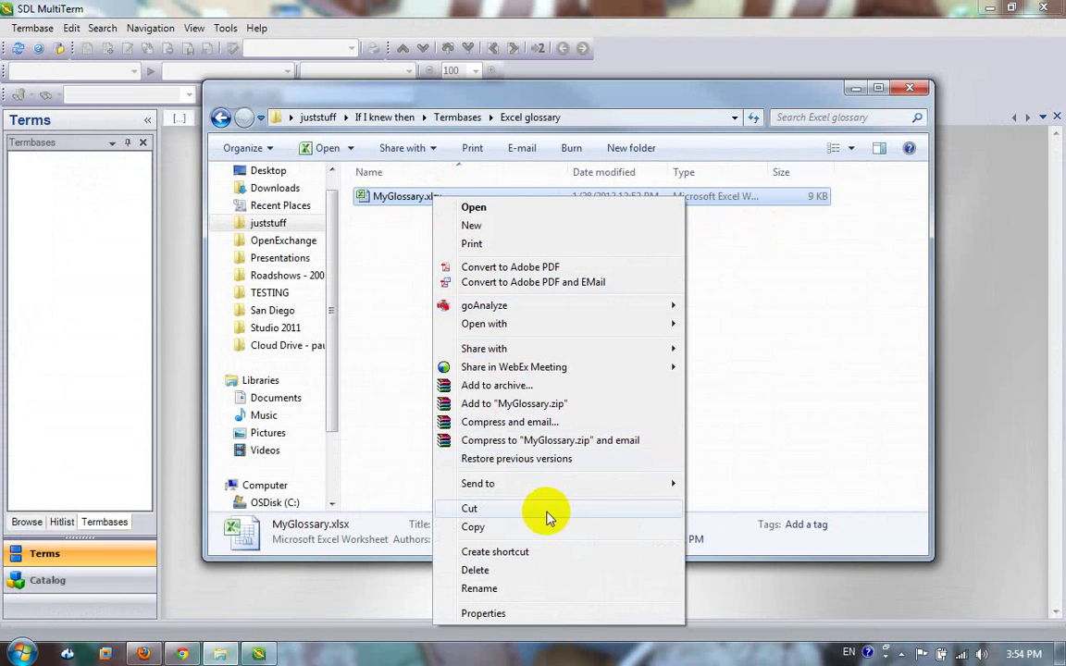
pyautogui.moveTo(571, 492)
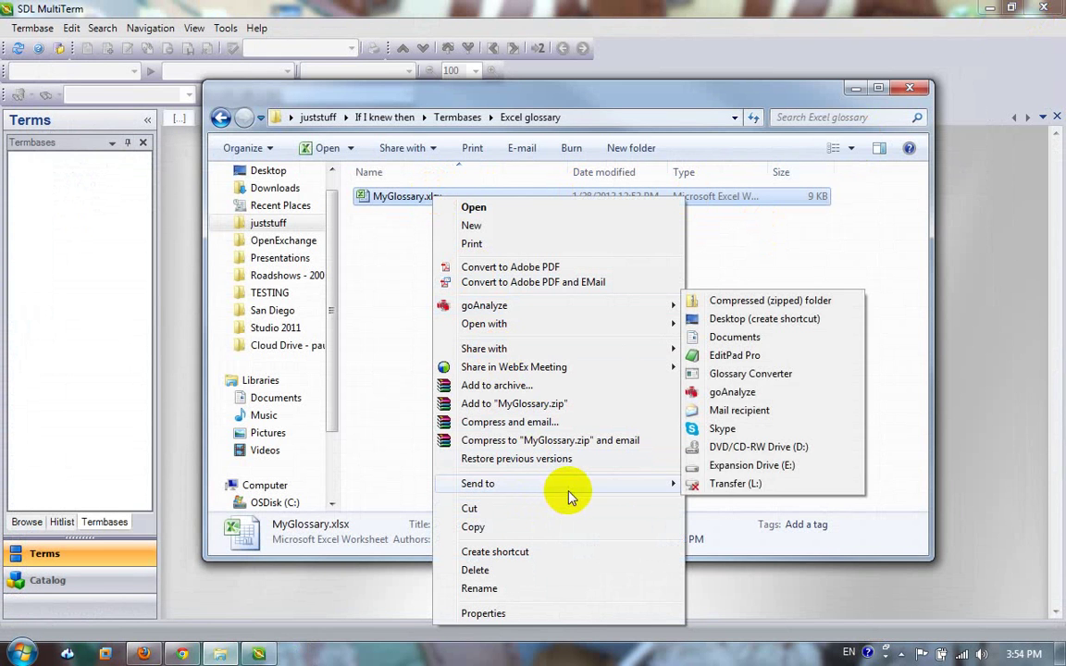
pyautogui.click(749, 376)
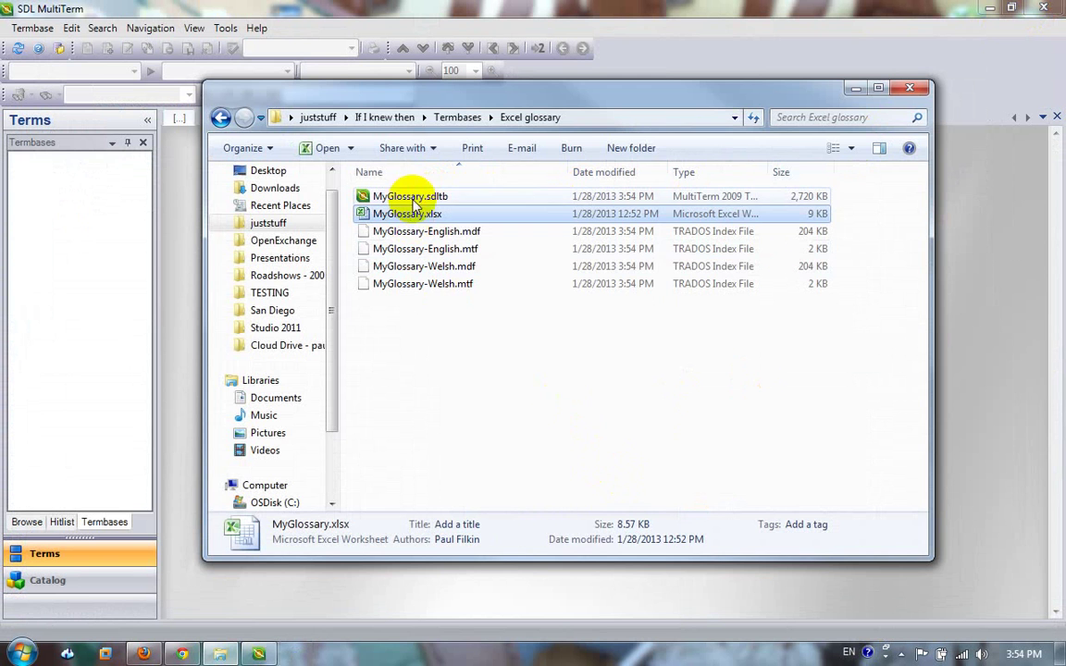
# Review the "stupid" and "test" entries in the converted MyGlossary.sdltb termbase, and close it.
pyautogui.doubleClick(380, 197)
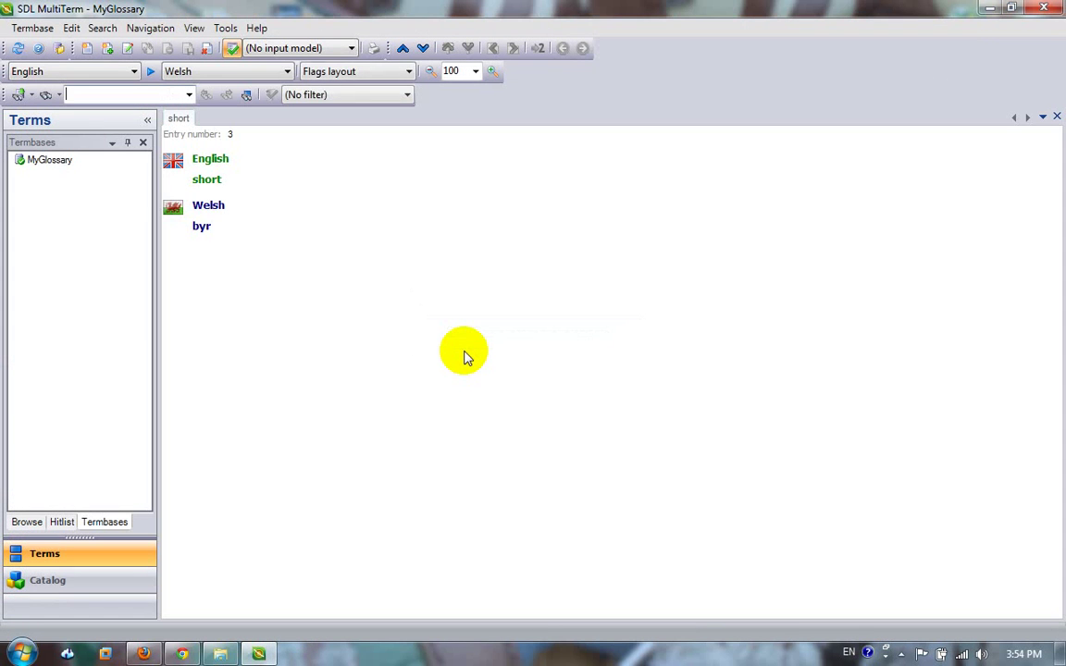
pyautogui.click(26, 521)
pyautogui.click(41, 169)
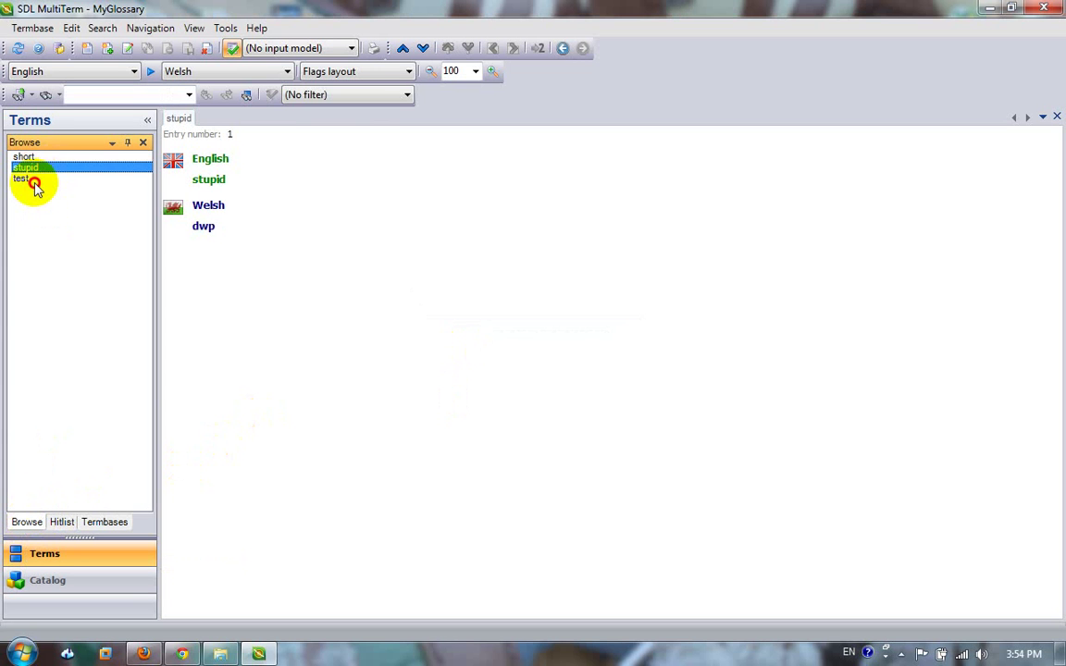
pyautogui.click(35, 181)
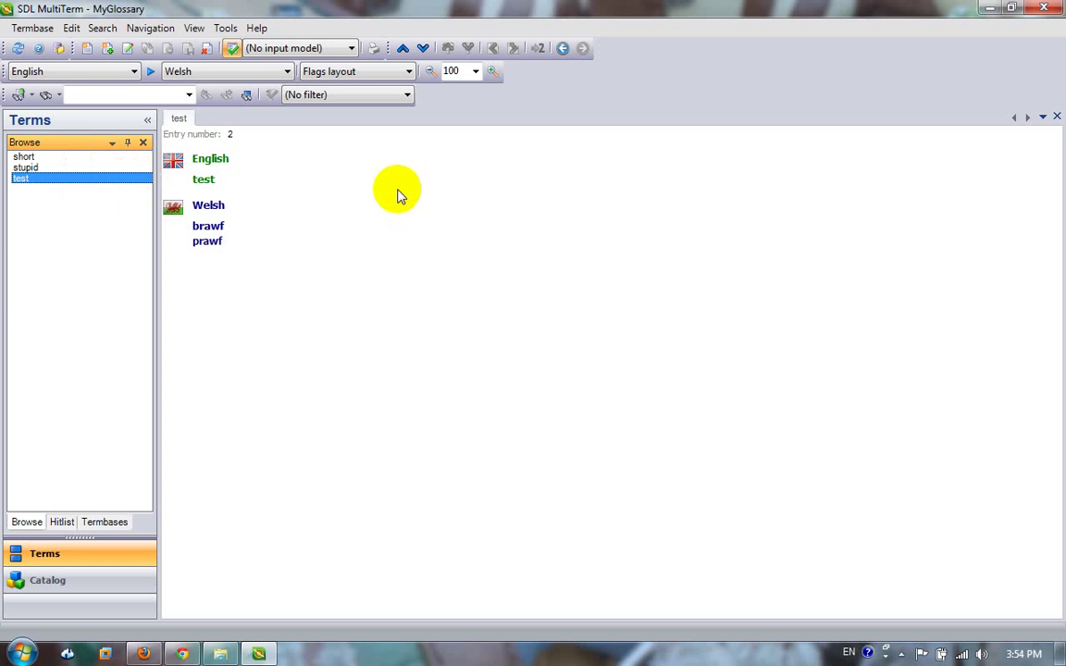
pyautogui.click(30, 29)
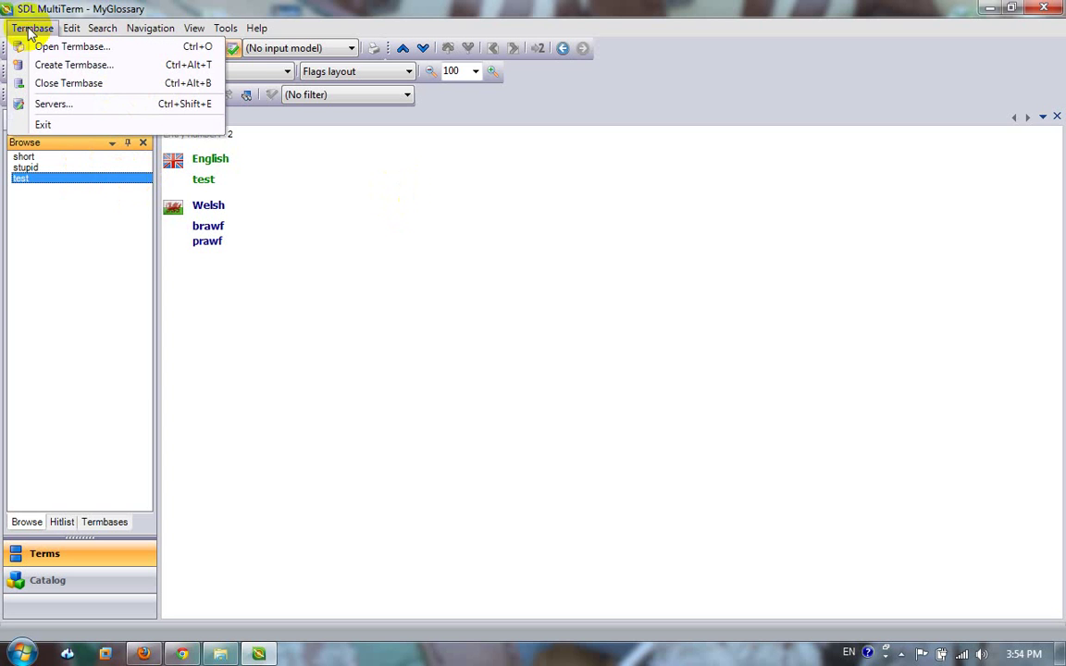
pyautogui.click(37, 83)
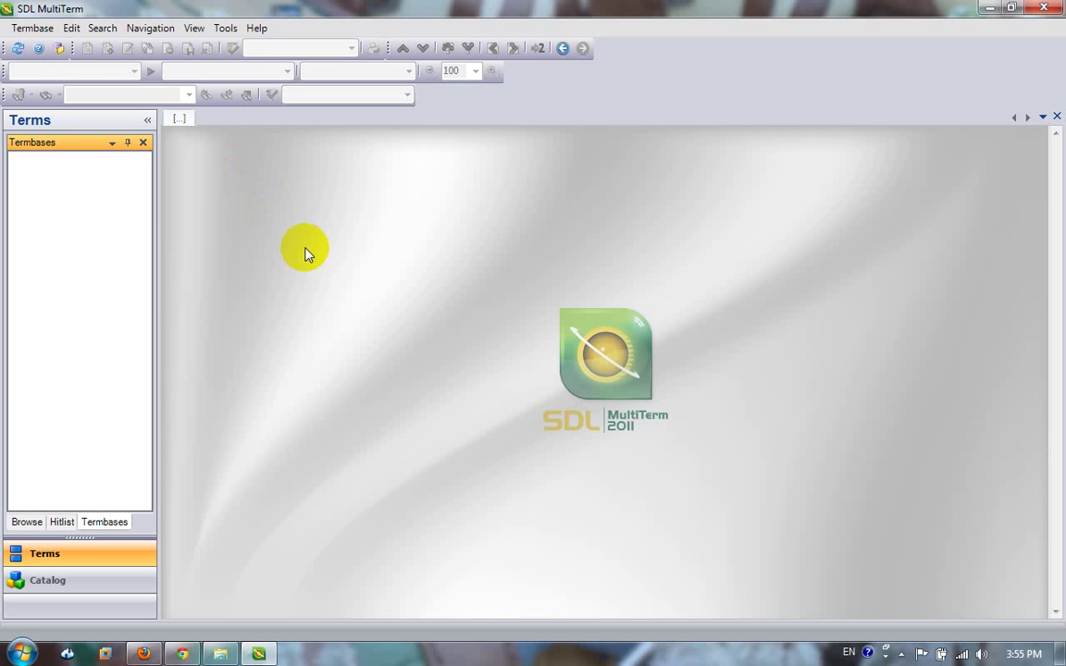
# Switch to Windows Explorer, go to the 2007 Termbase folder inside Termbases, and select MT2007 Termbase.mdb.
pyautogui.click(220, 654)
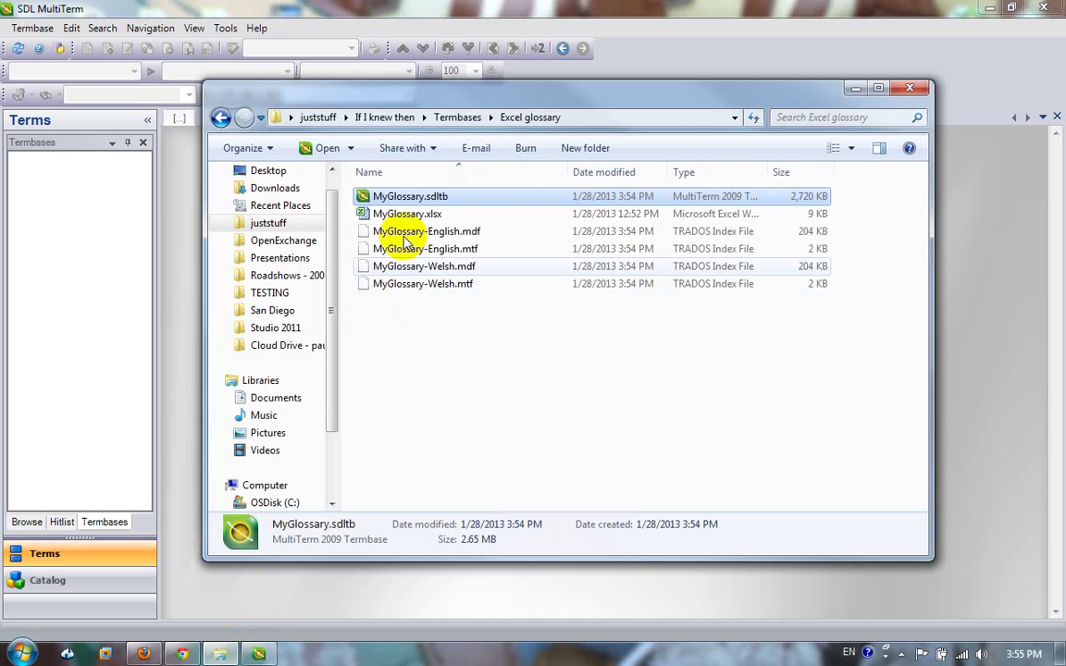
pyautogui.click(457, 117)
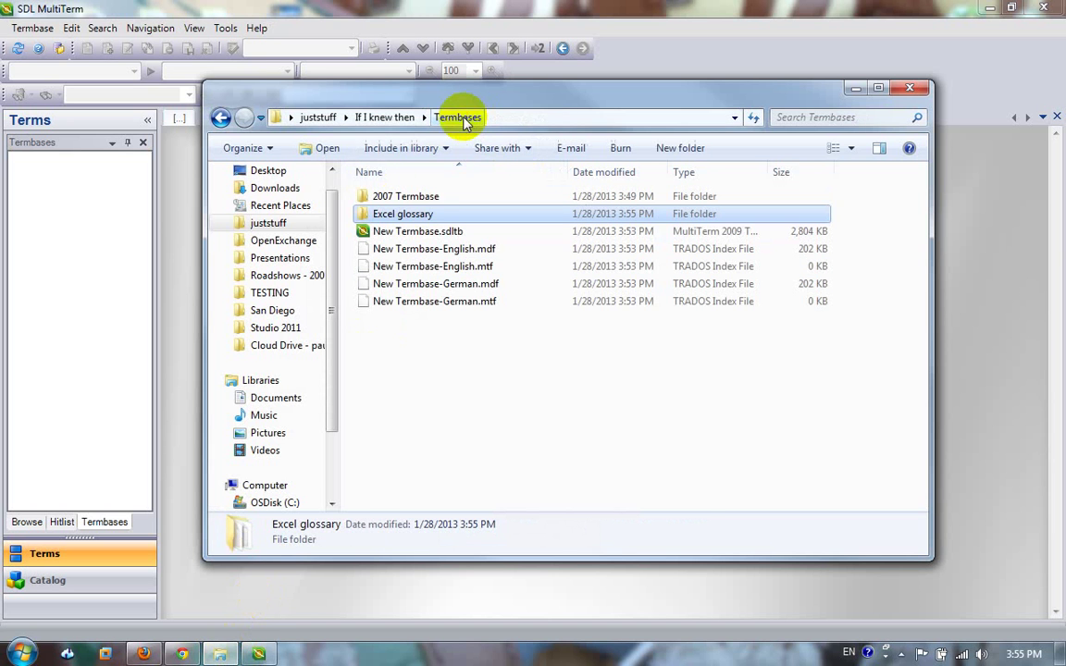
pyautogui.doubleClick(432, 197)
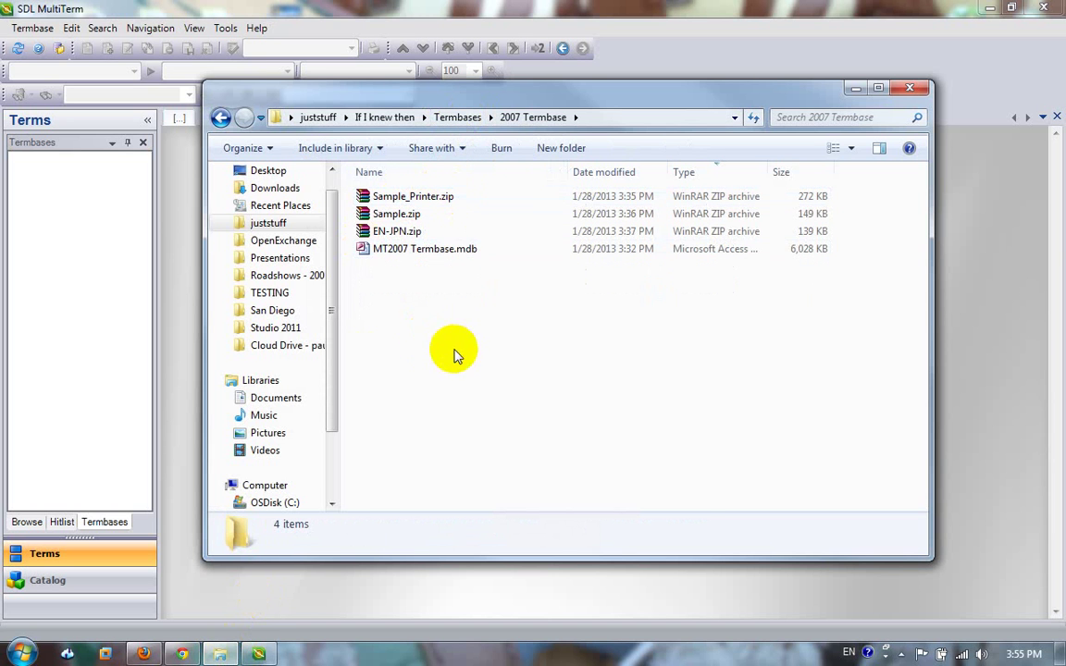
pyautogui.click(456, 255)
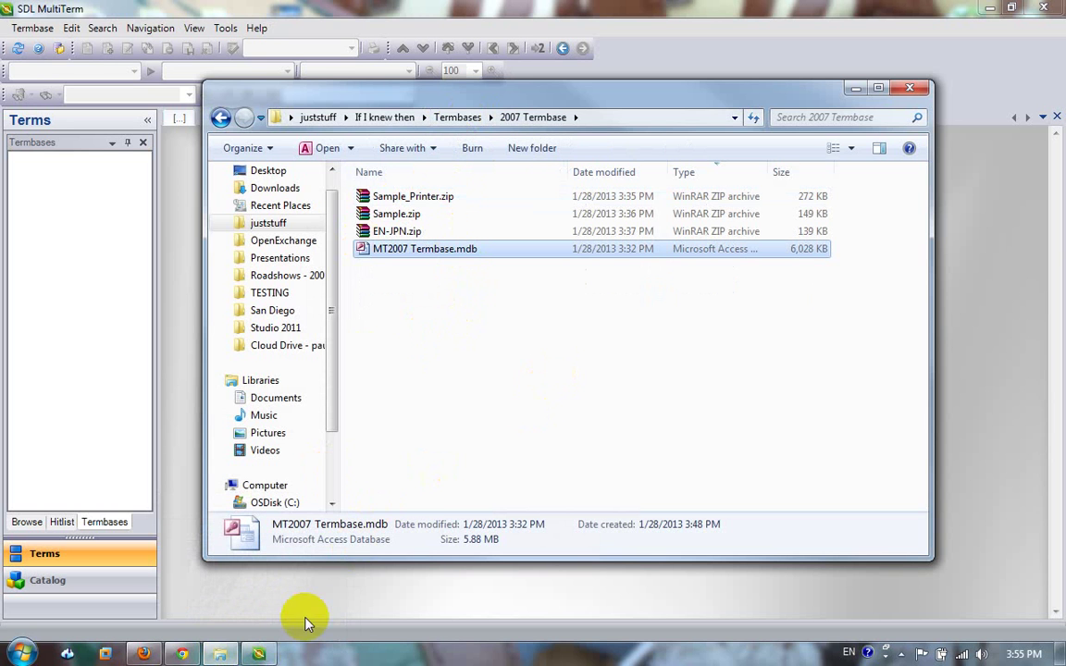
# Switch to MultiTerm and open MT2007 Termbase.mdb from the 2007 Termbase folder, agreeing to update it from the older version.
pyautogui.click(259, 652)
pyautogui.click(31, 27)
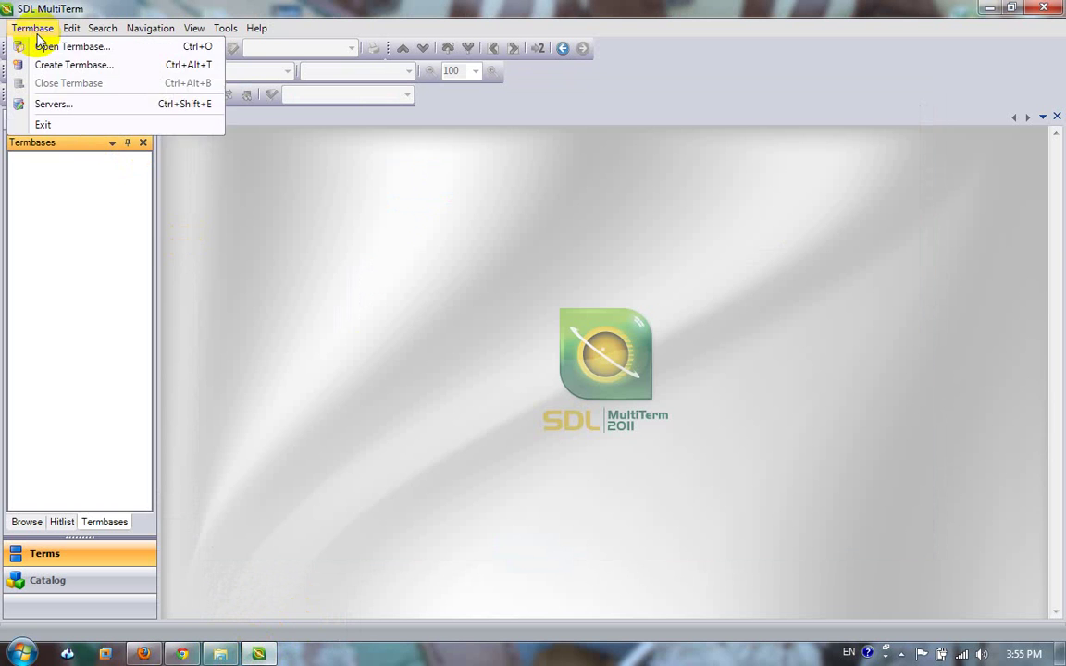
pyautogui.click(47, 42)
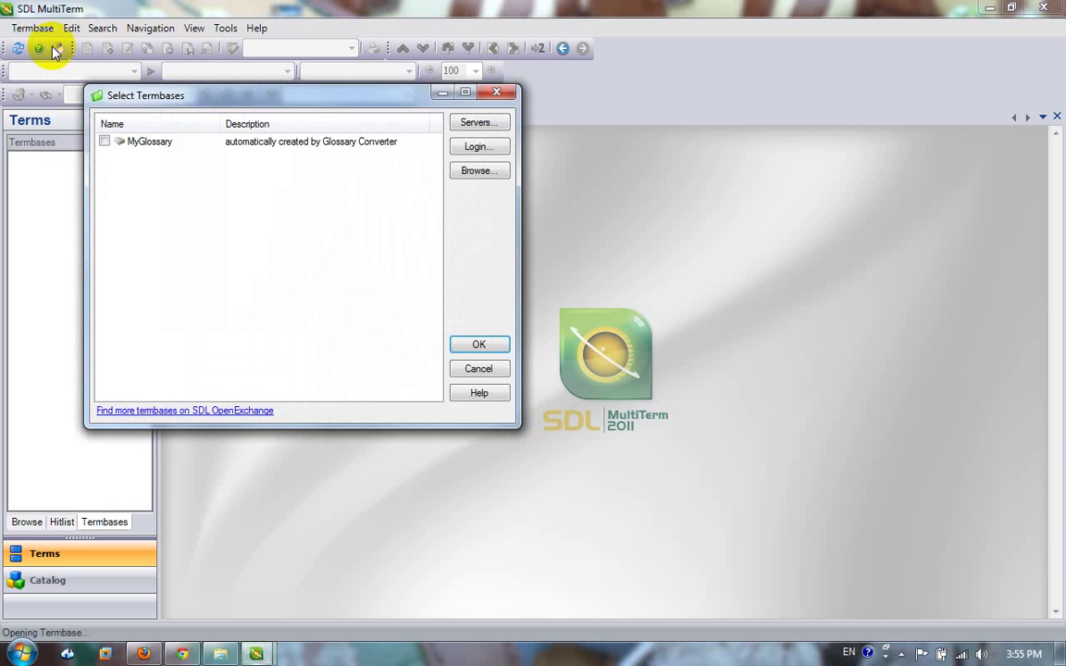
pyautogui.click(479, 172)
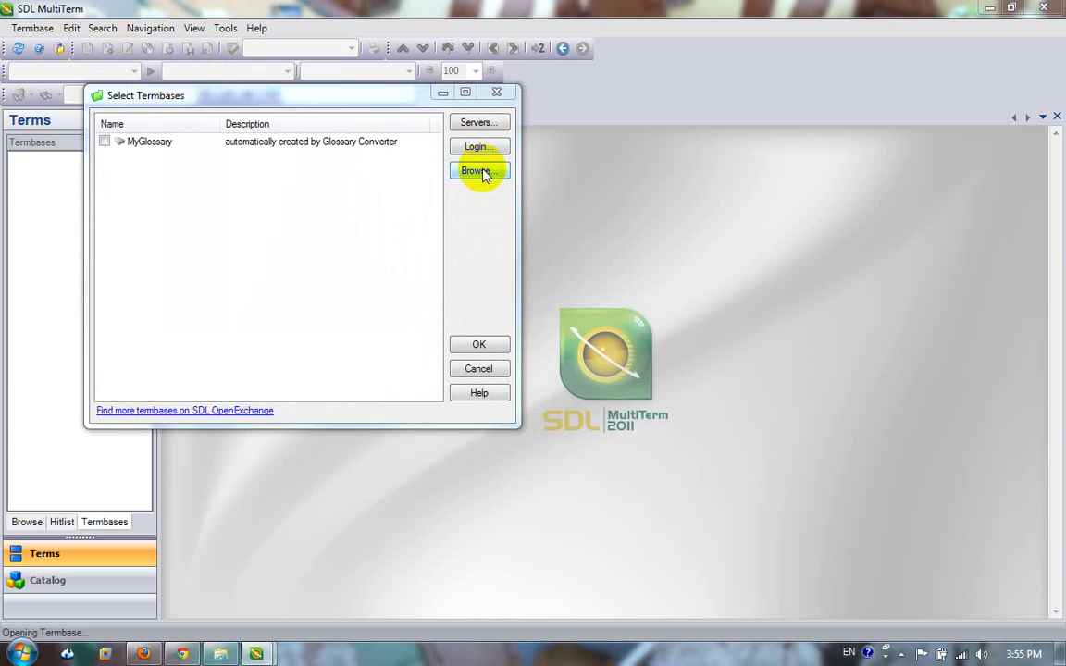
pyautogui.click(309, 222)
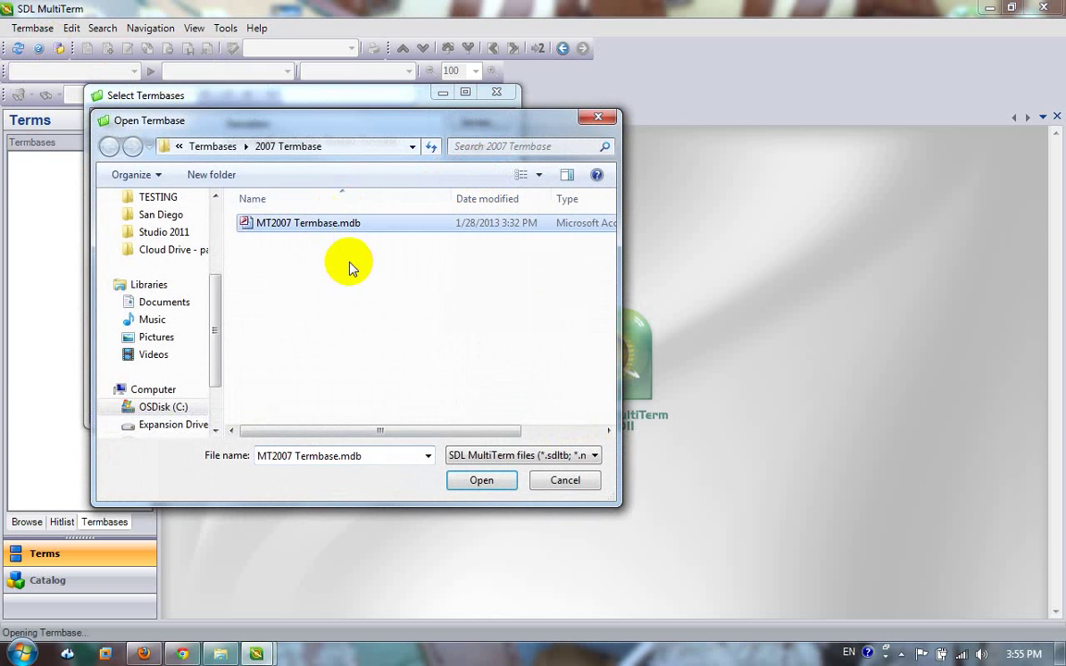
pyautogui.click(482, 480)
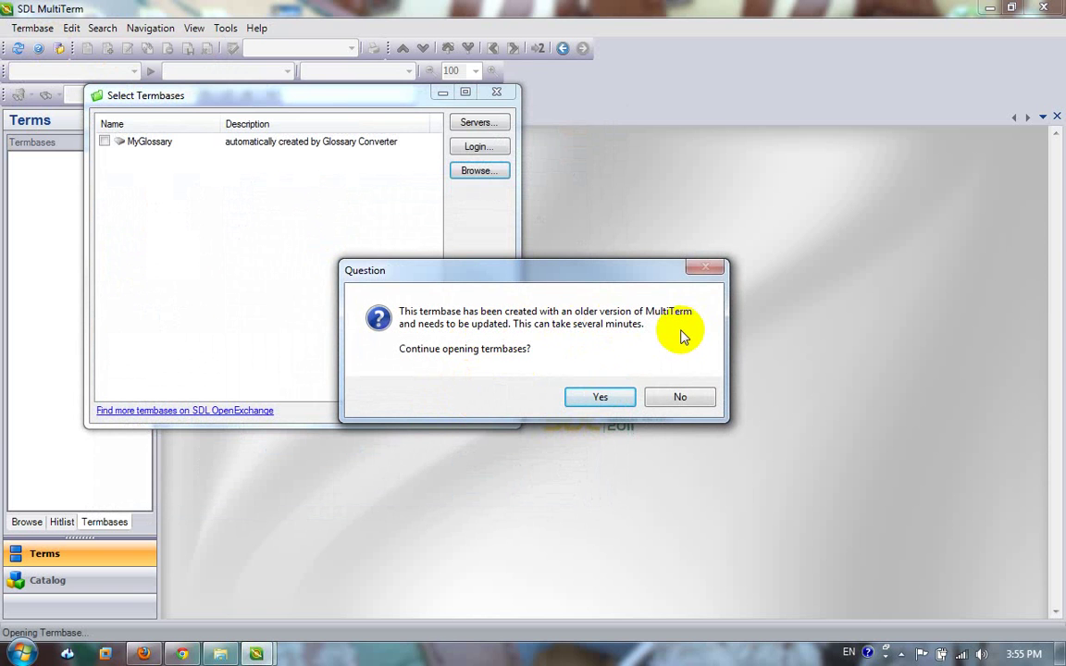
pyautogui.click(616, 403)
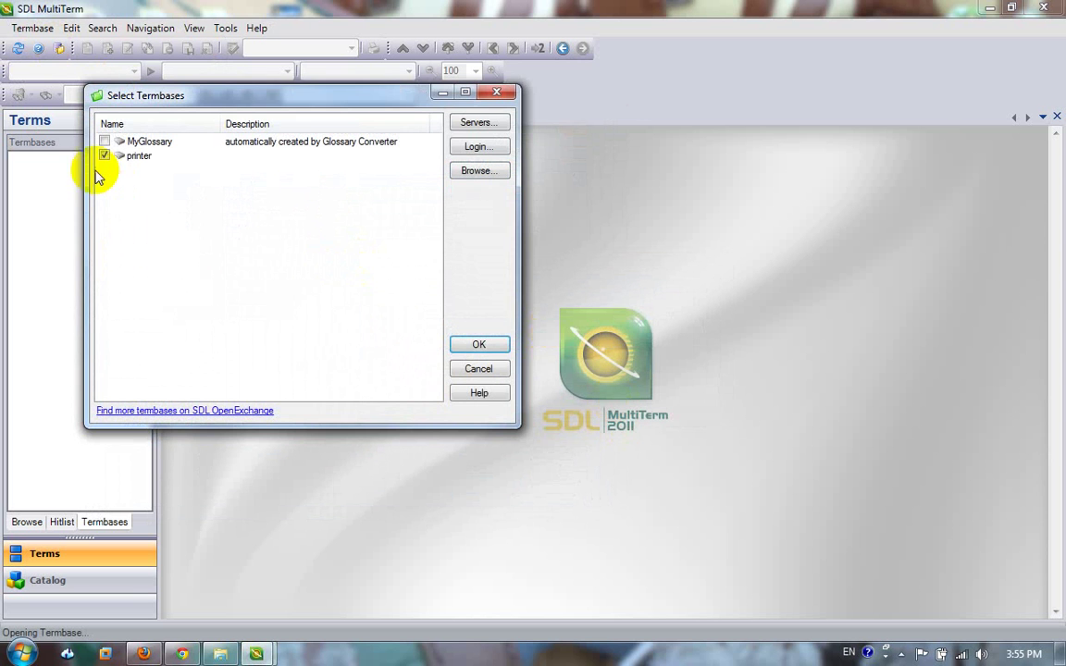
pyautogui.click(481, 346)
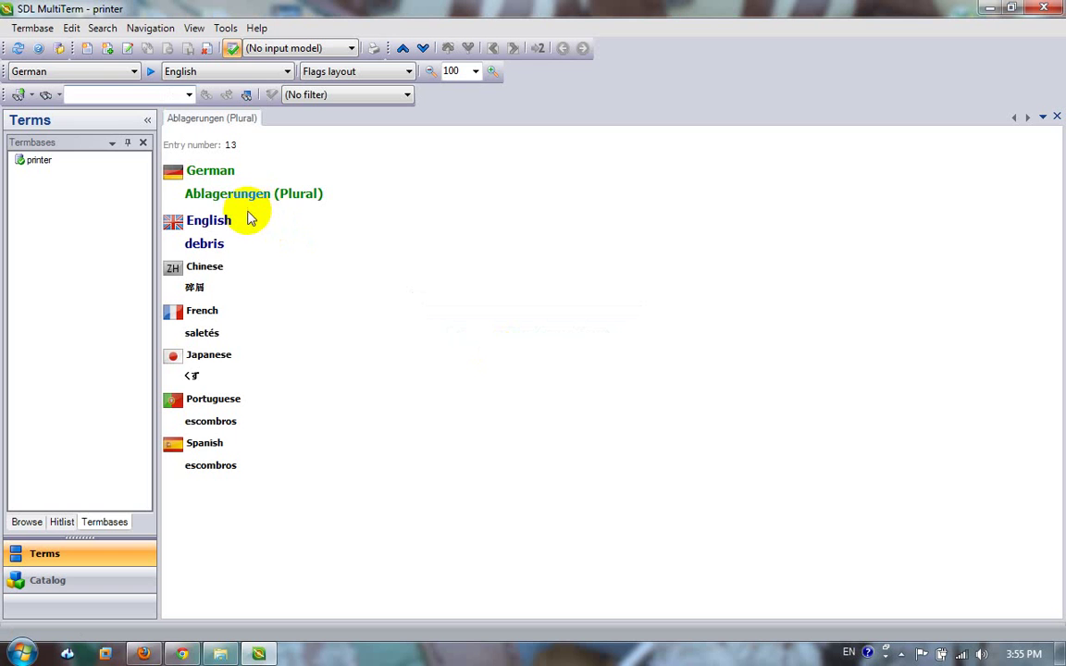
# Review the Fotodrucker, LED and MistJet entries in the printer termbase, and close the termbase.
pyautogui.click(31, 523)
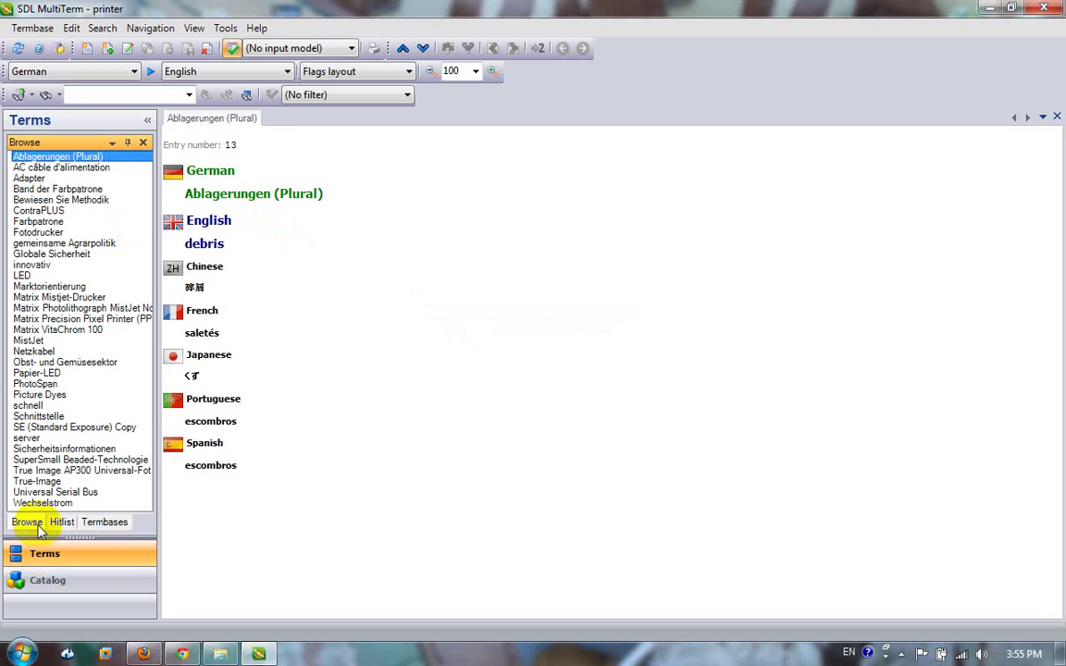
pyautogui.click(37, 232)
pyautogui.click(28, 276)
pyautogui.click(30, 340)
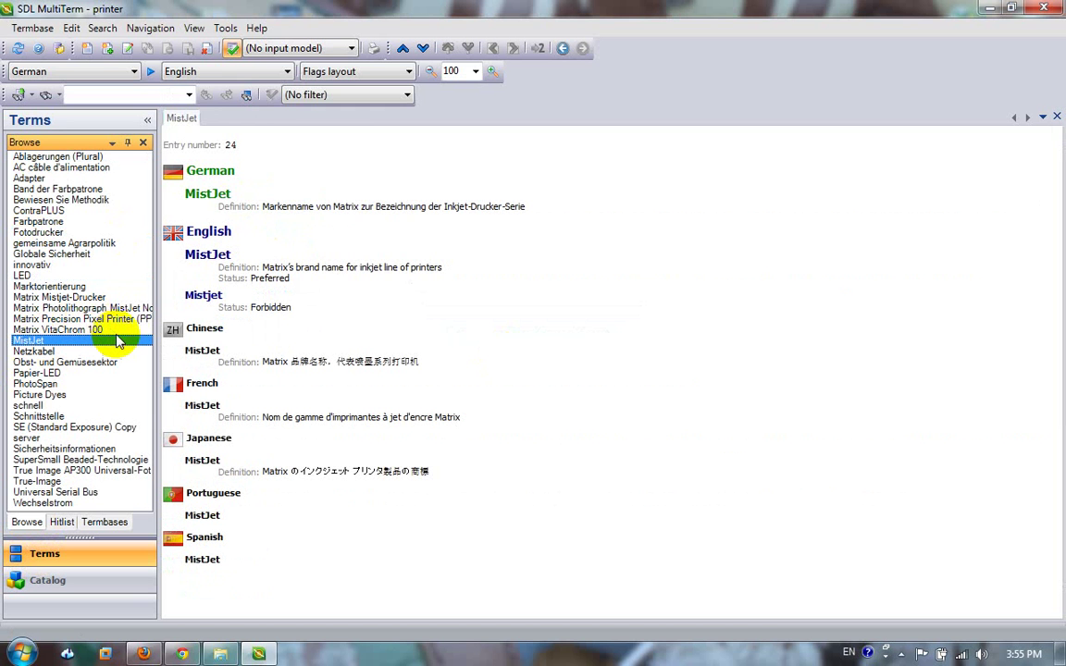
pyautogui.click(30, 27)
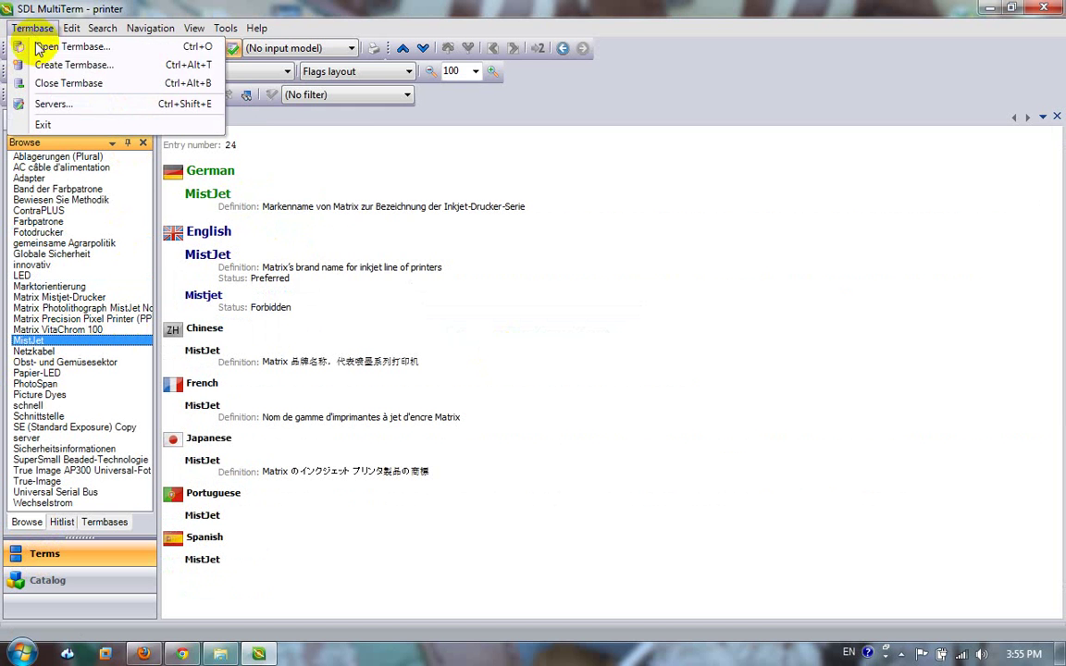
pyautogui.click(65, 83)
# Examine the index files in the 2007 Termbase folder, then view MT2007 Termbase.mdb in Microsoft Access and close it.
pyautogui.click(221, 654)
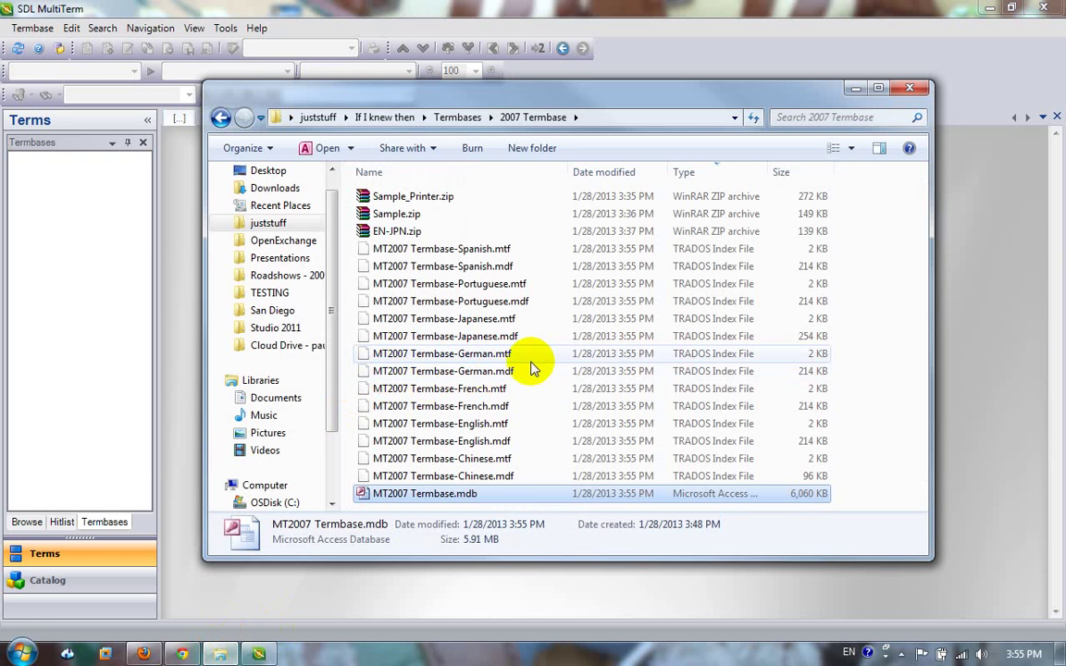
pyautogui.click(597, 371)
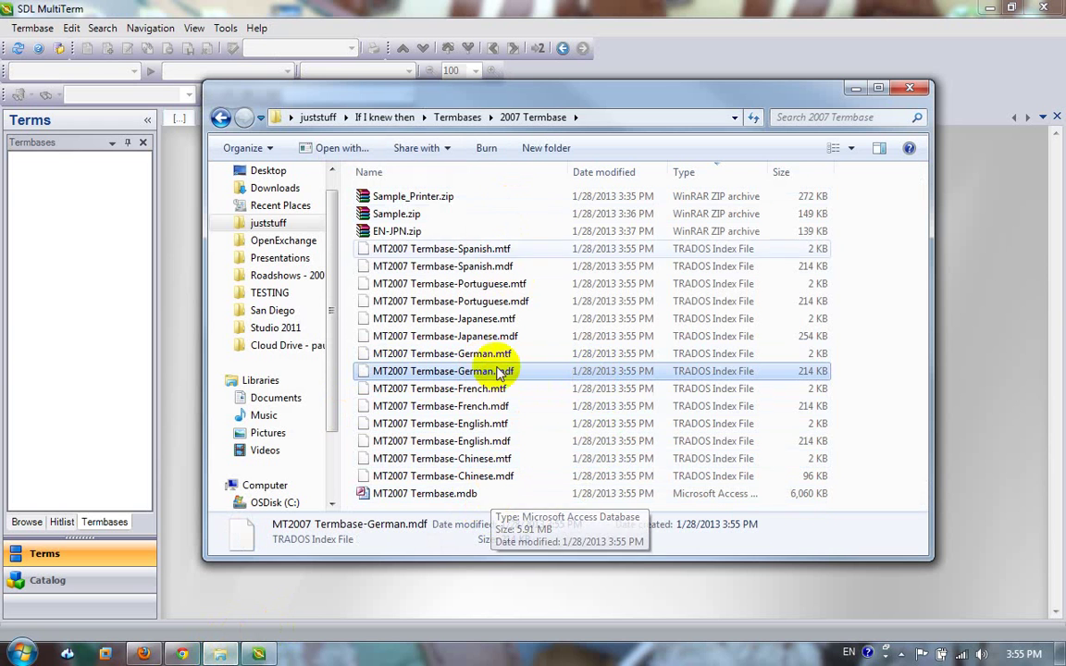
pyautogui.click(480, 498)
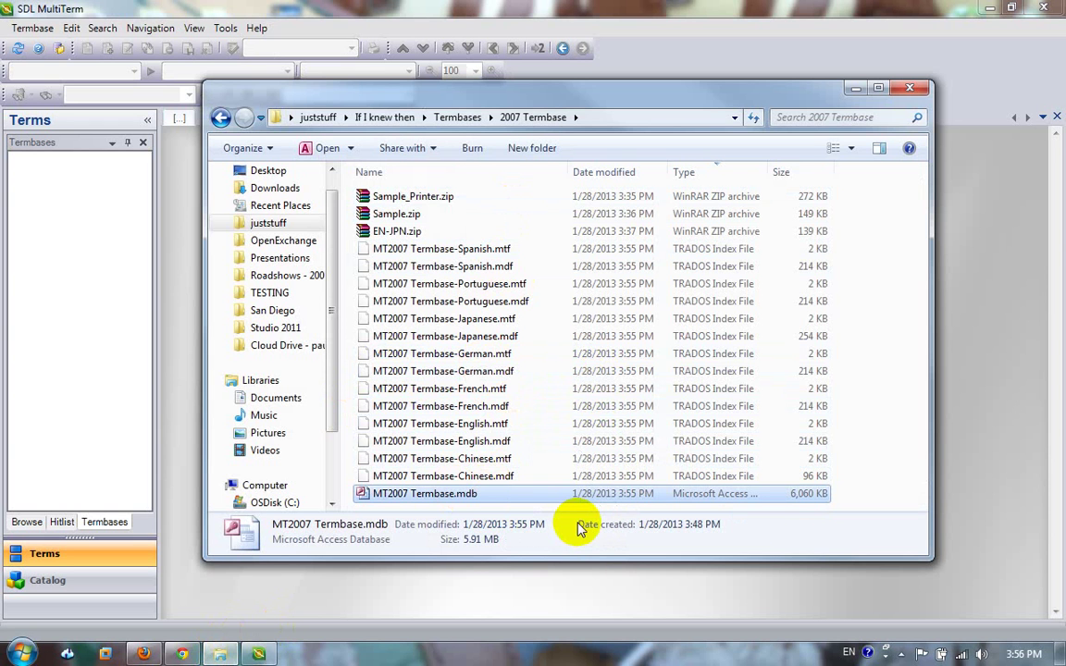
pyautogui.doubleClick(673, 502)
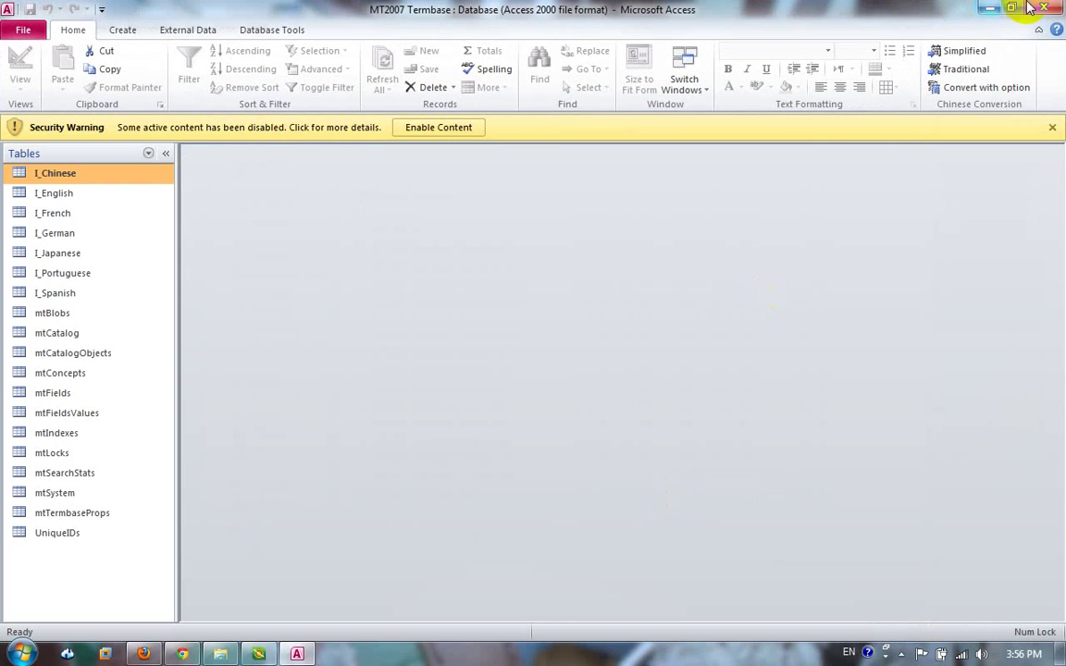
pyautogui.click(1045, 9)
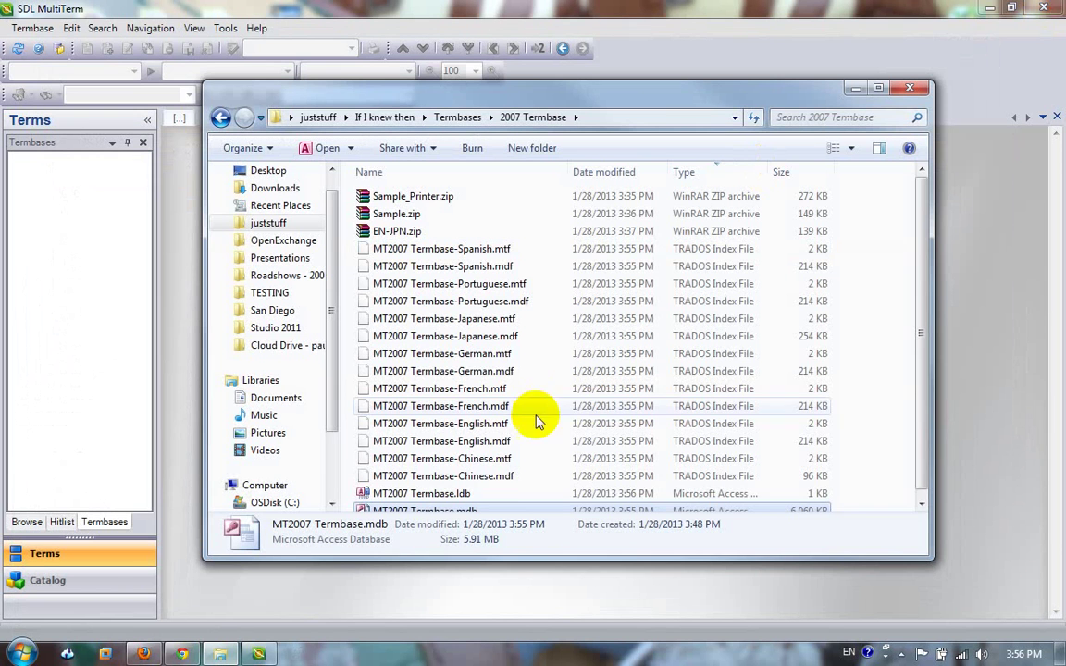
# Rename MT2007 Termbase.mdb to MT2007 Termbase.sdltb, accepting the file extension change.
pyautogui.rightClick(487, 497)
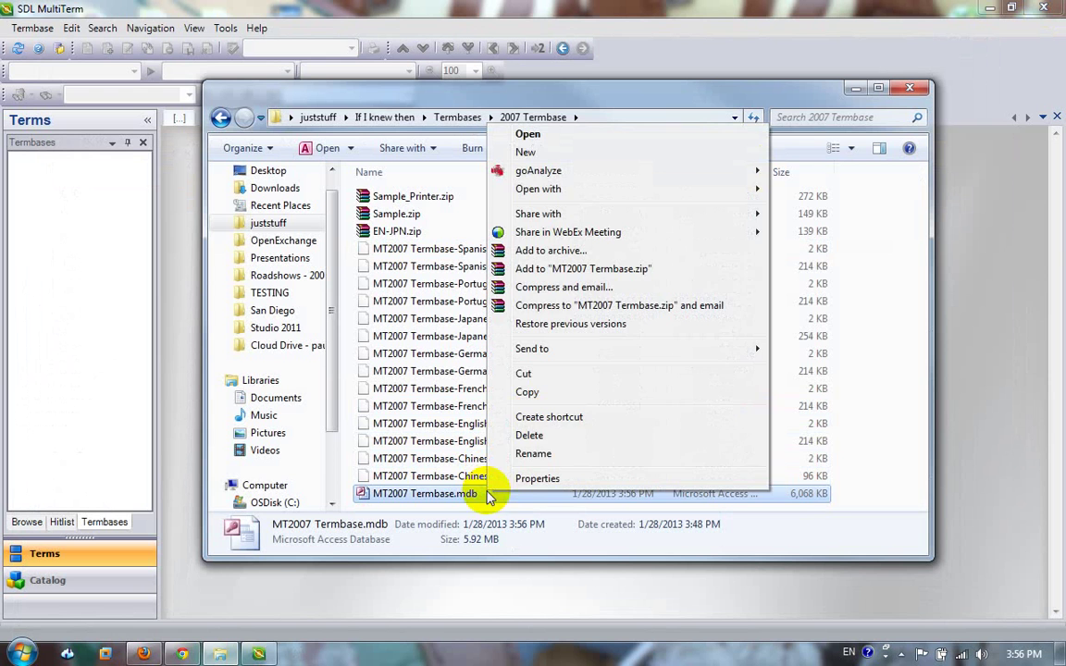
pyautogui.click(523, 453)
pyautogui.click(491, 493)
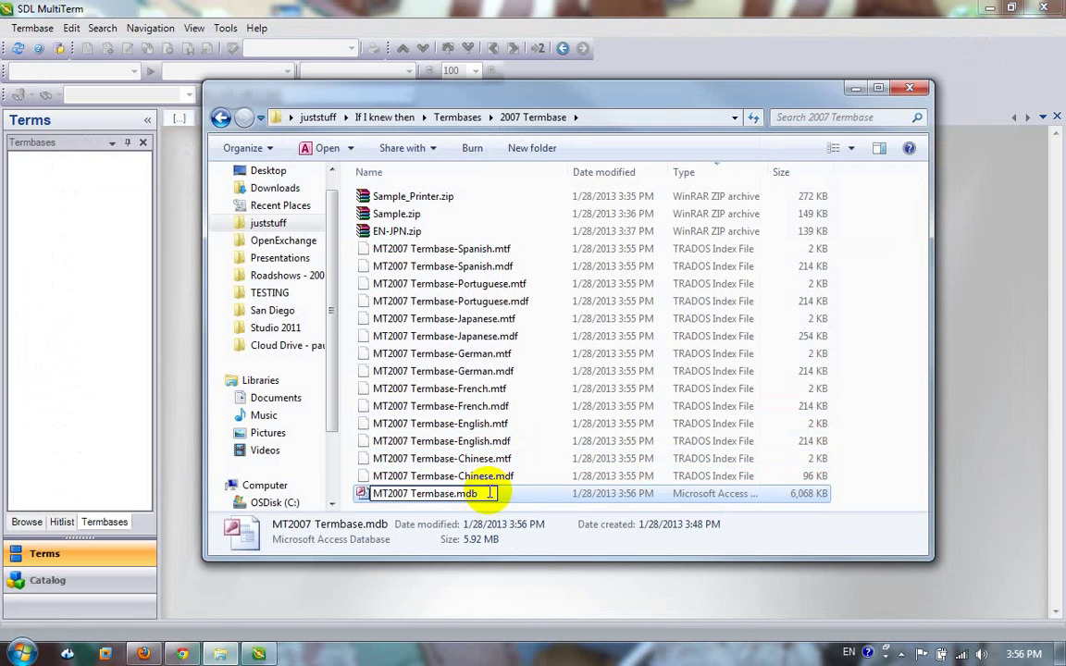
pyautogui.press('BackSpace')
pyautogui.press('BackSpace')
pyautogui.write('sdltb')
pyautogui.press('Return')
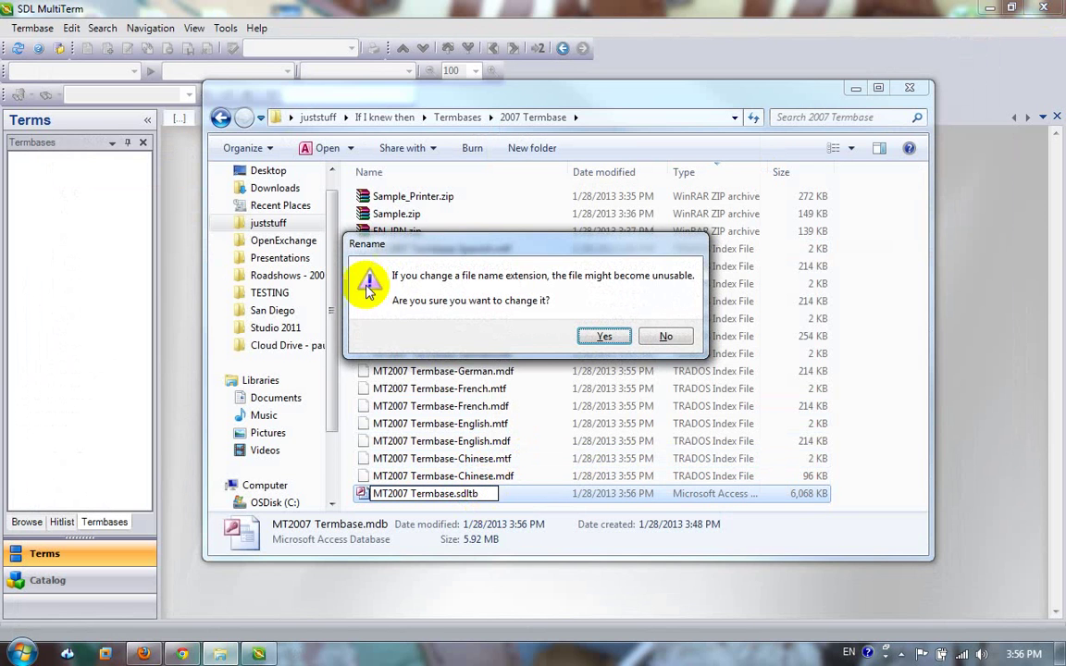
pyautogui.click(606, 336)
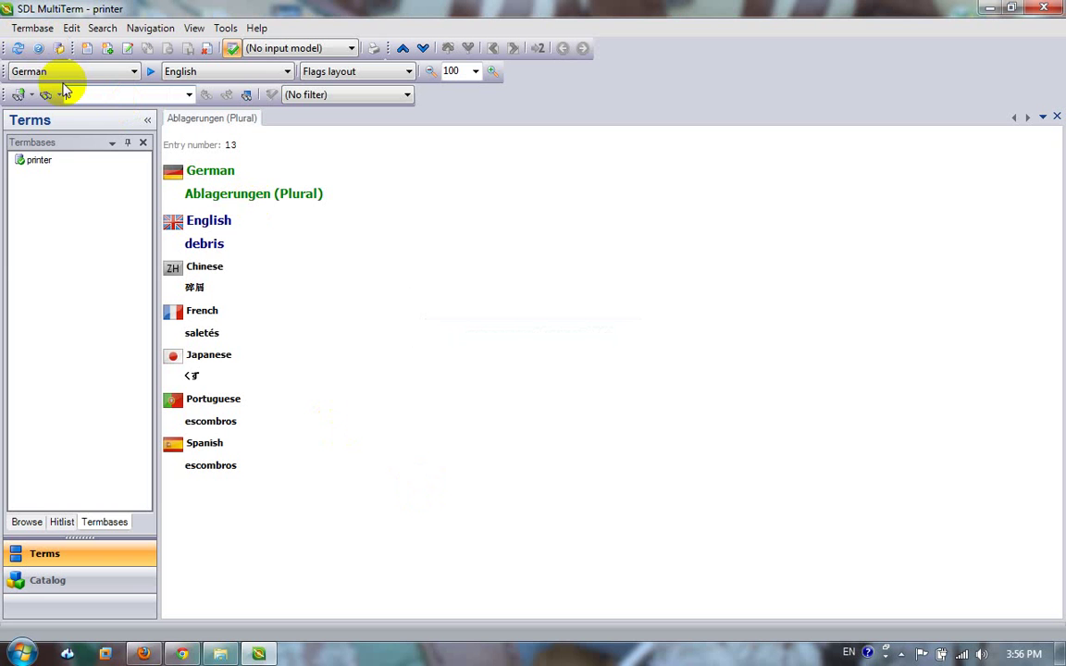
# Return to the 2007 Termbase folder in Windows Explorer to check the renamed MT2007 Termbase.sdltb file.
pyautogui.click(67, 92)
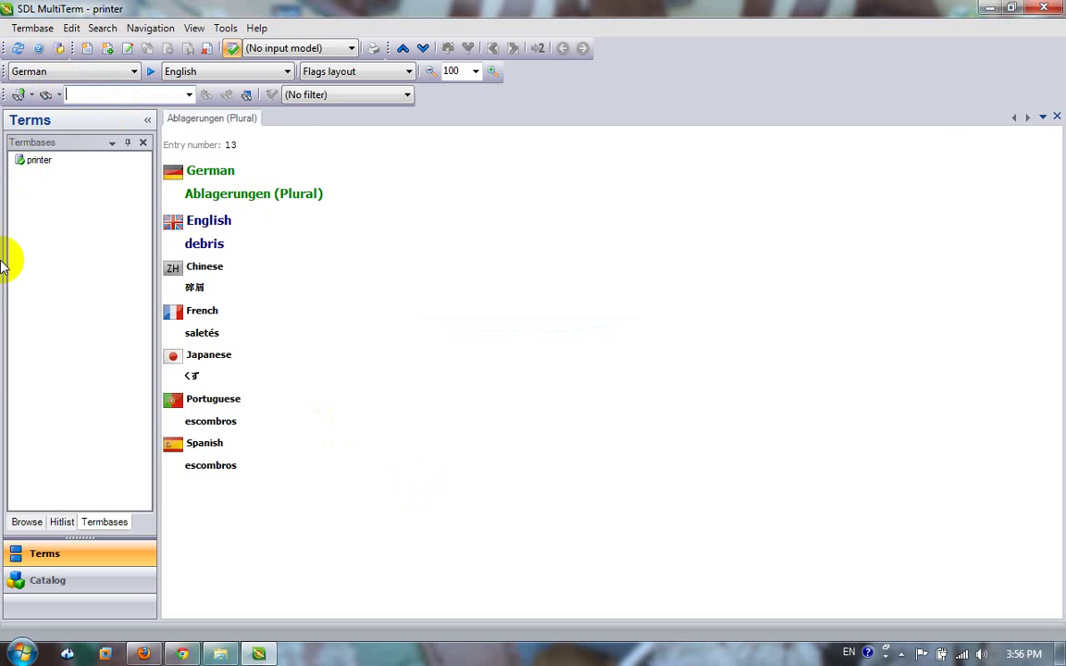
pyautogui.click(227, 655)
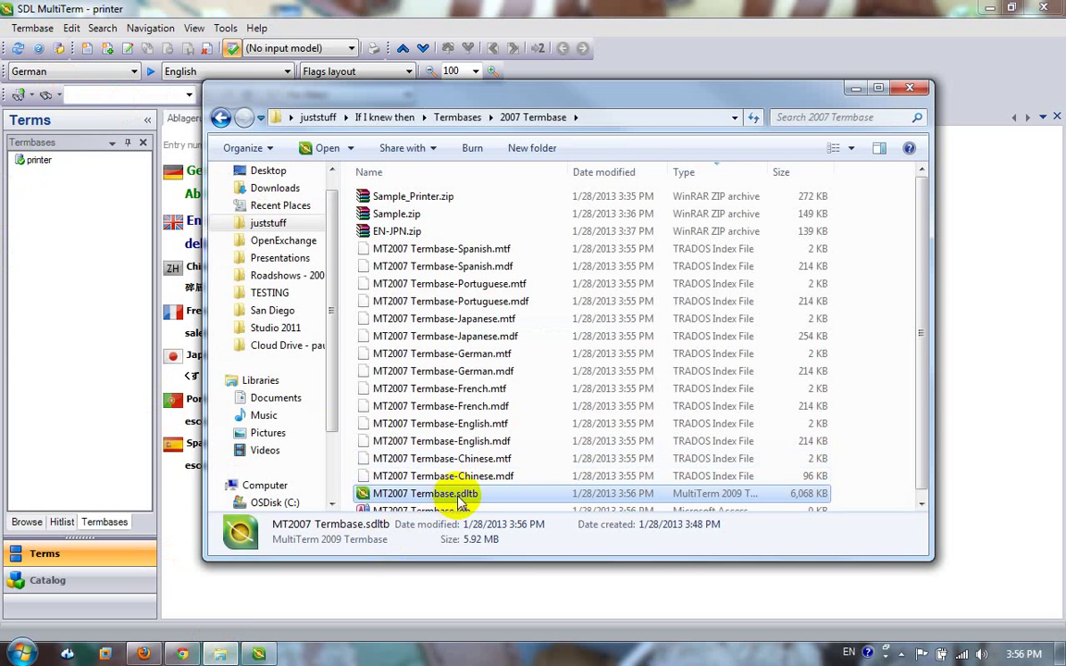